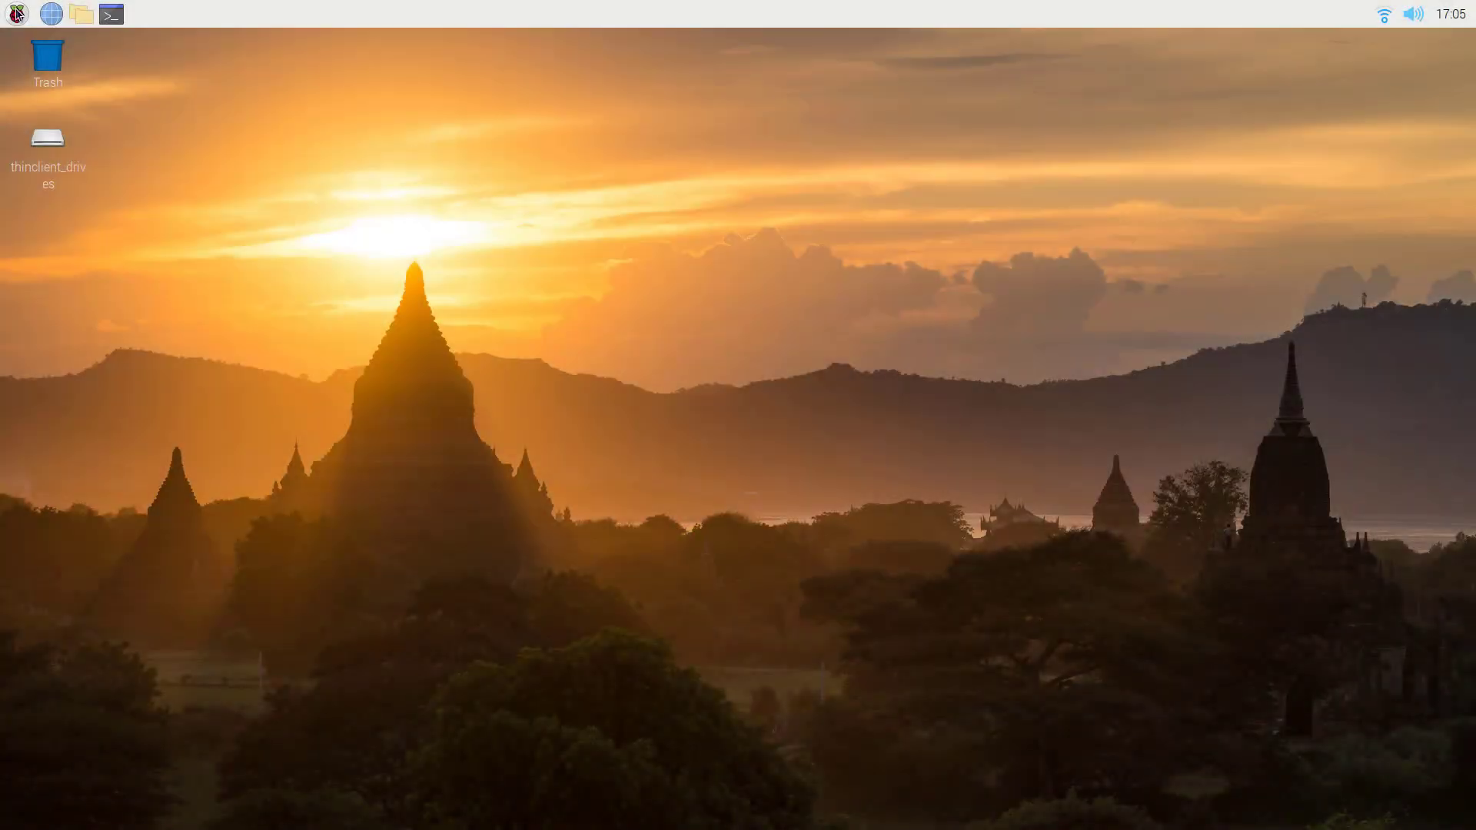
# Launch OpenPlotter Settings, refresh the apps list and select the Network 2.1.5-stable row.
pyautogui.click(21, 20)
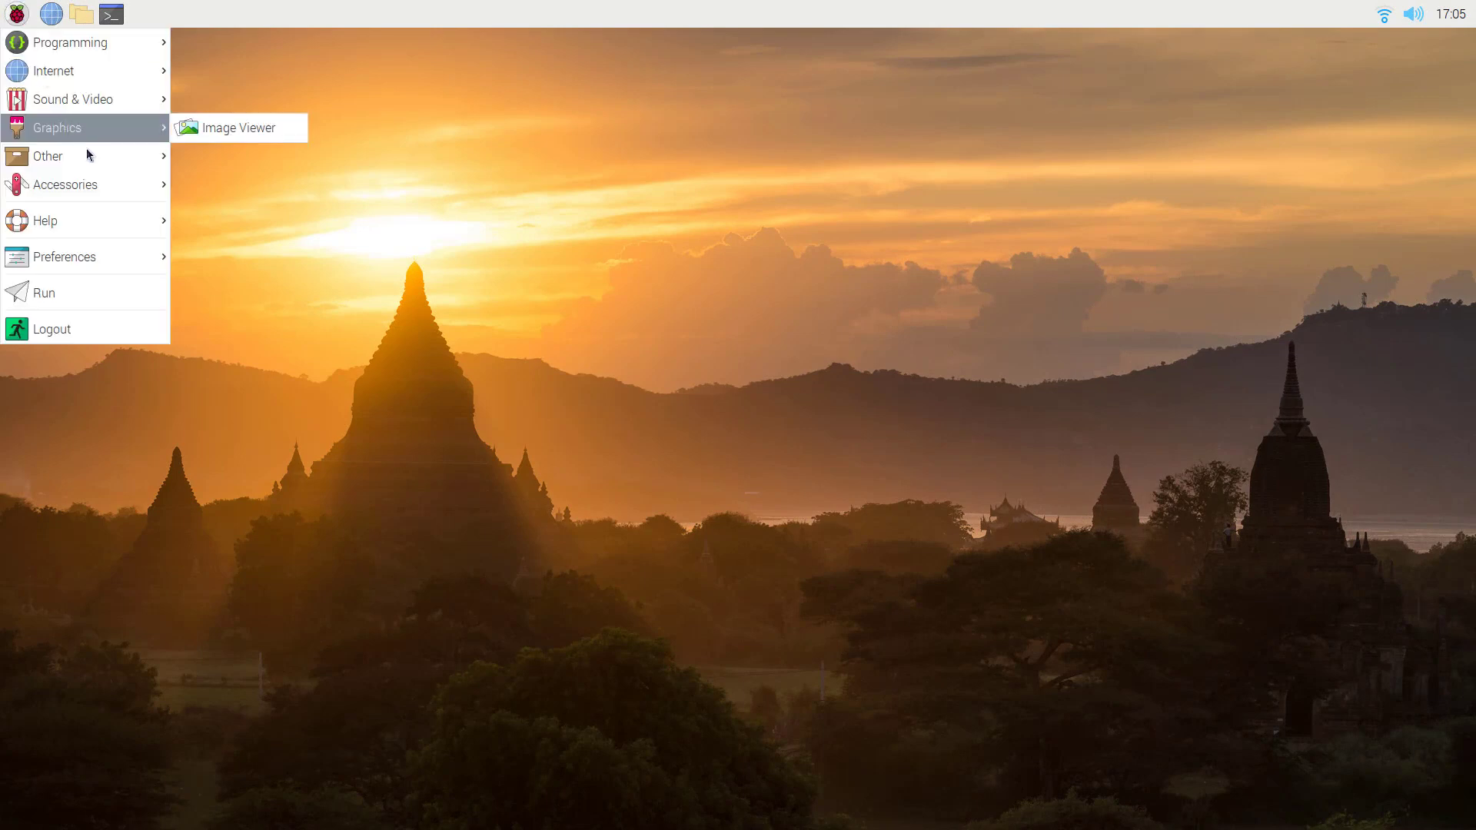
pyautogui.moveTo(98, 160)
pyautogui.click(215, 213)
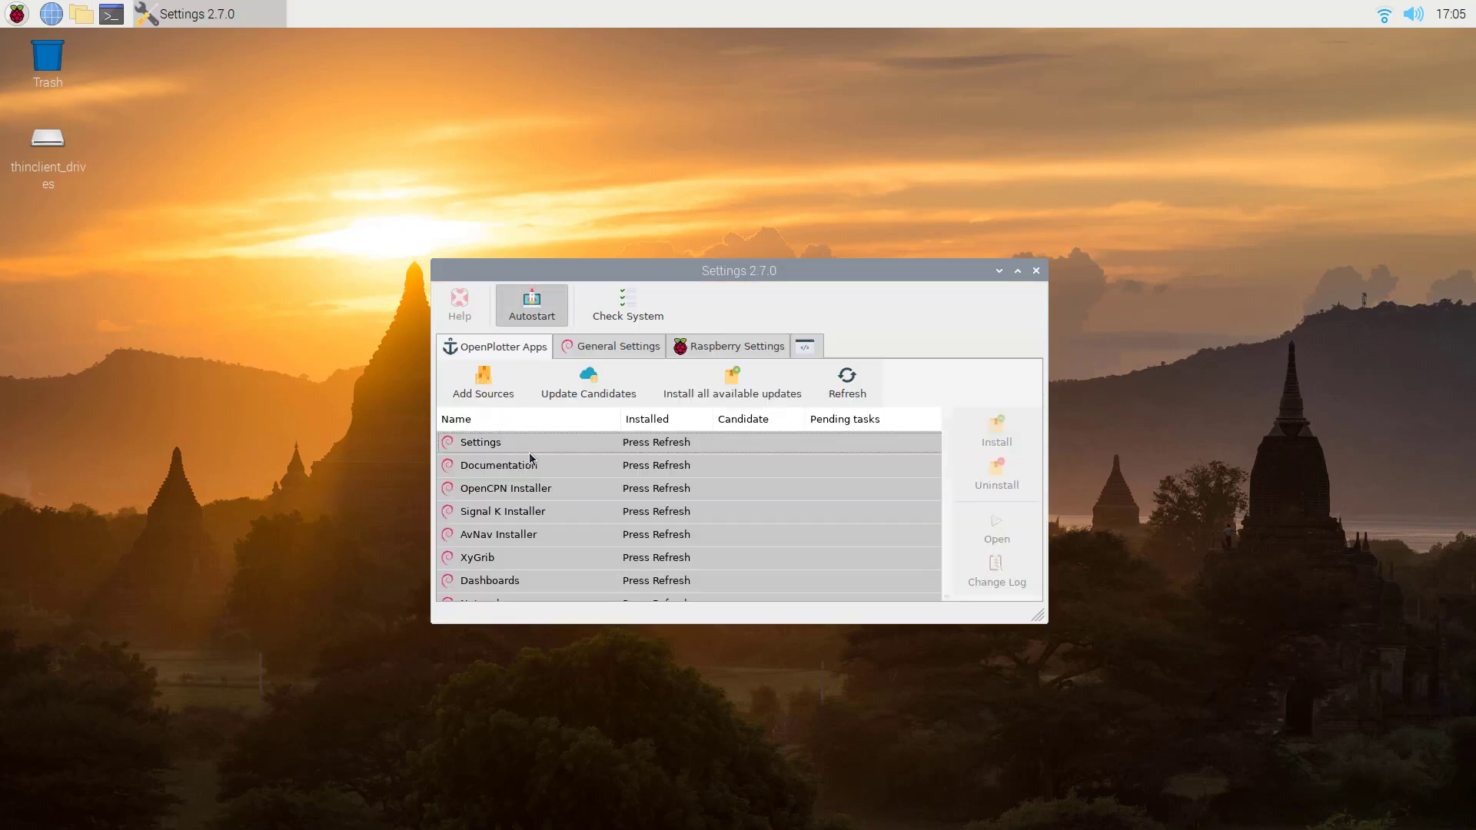
pyautogui.click(848, 385)
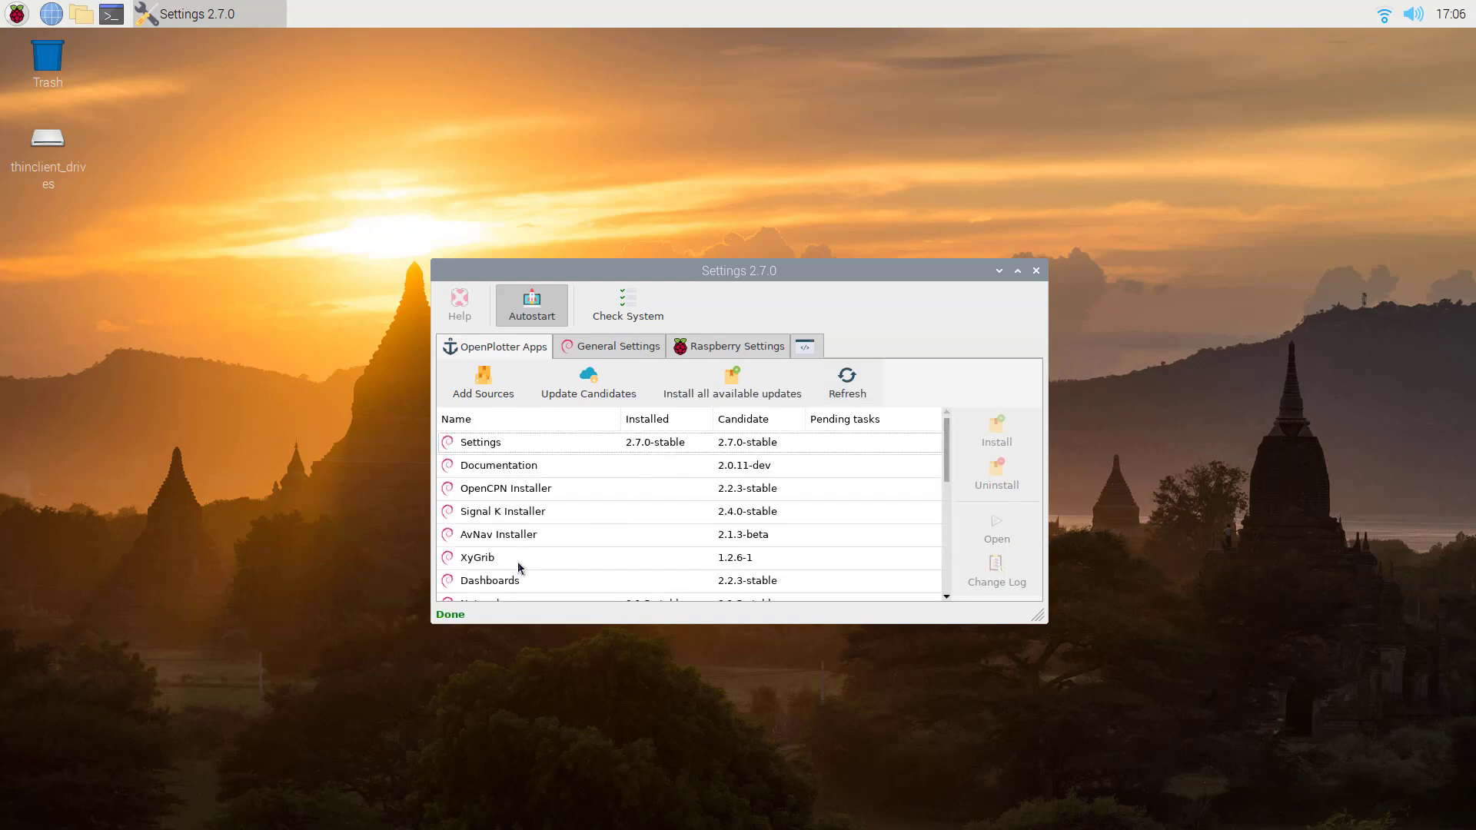
pyautogui.scroll(-3, 519, 525)
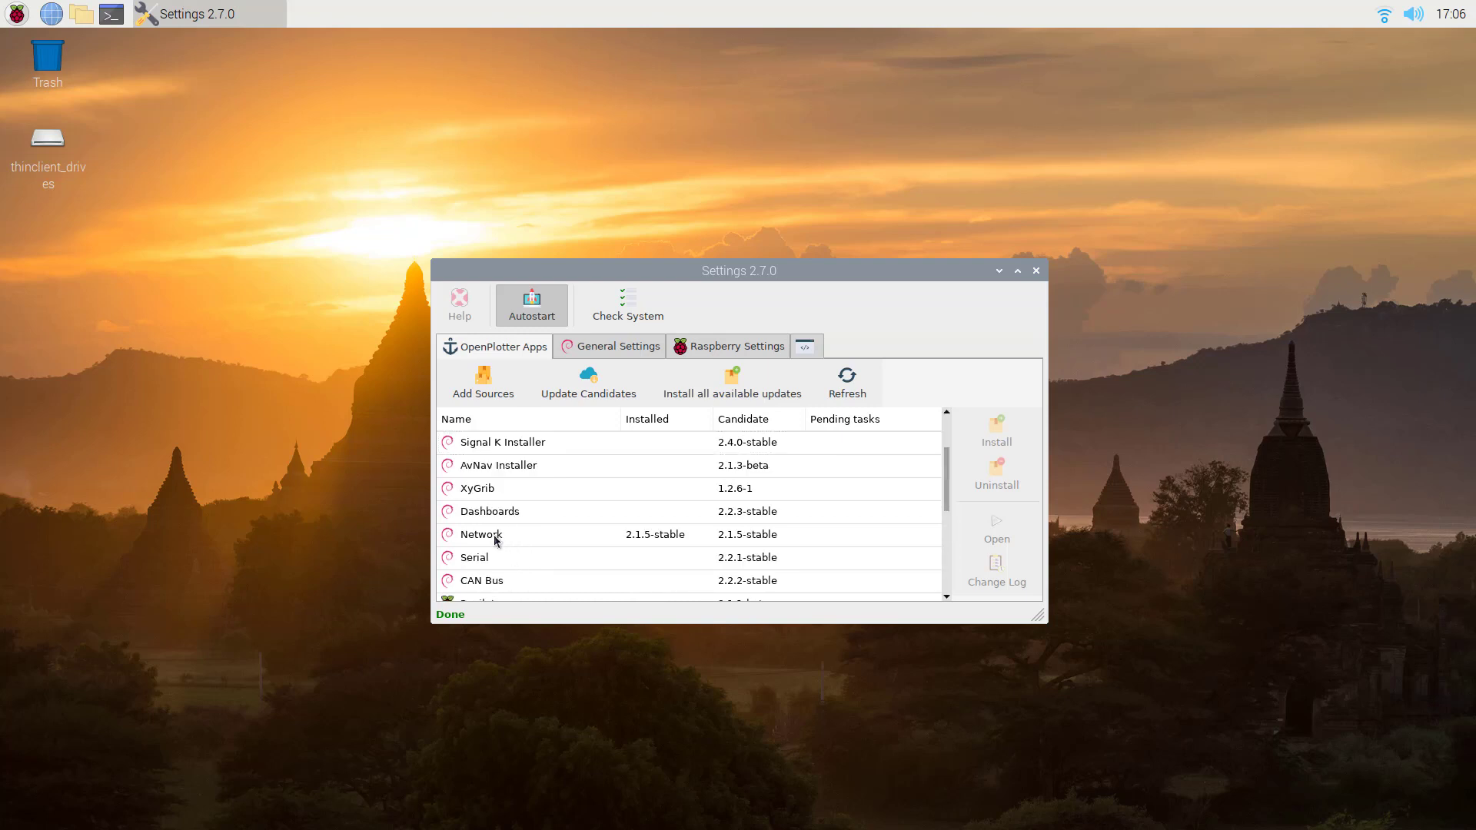
pyautogui.click(496, 538)
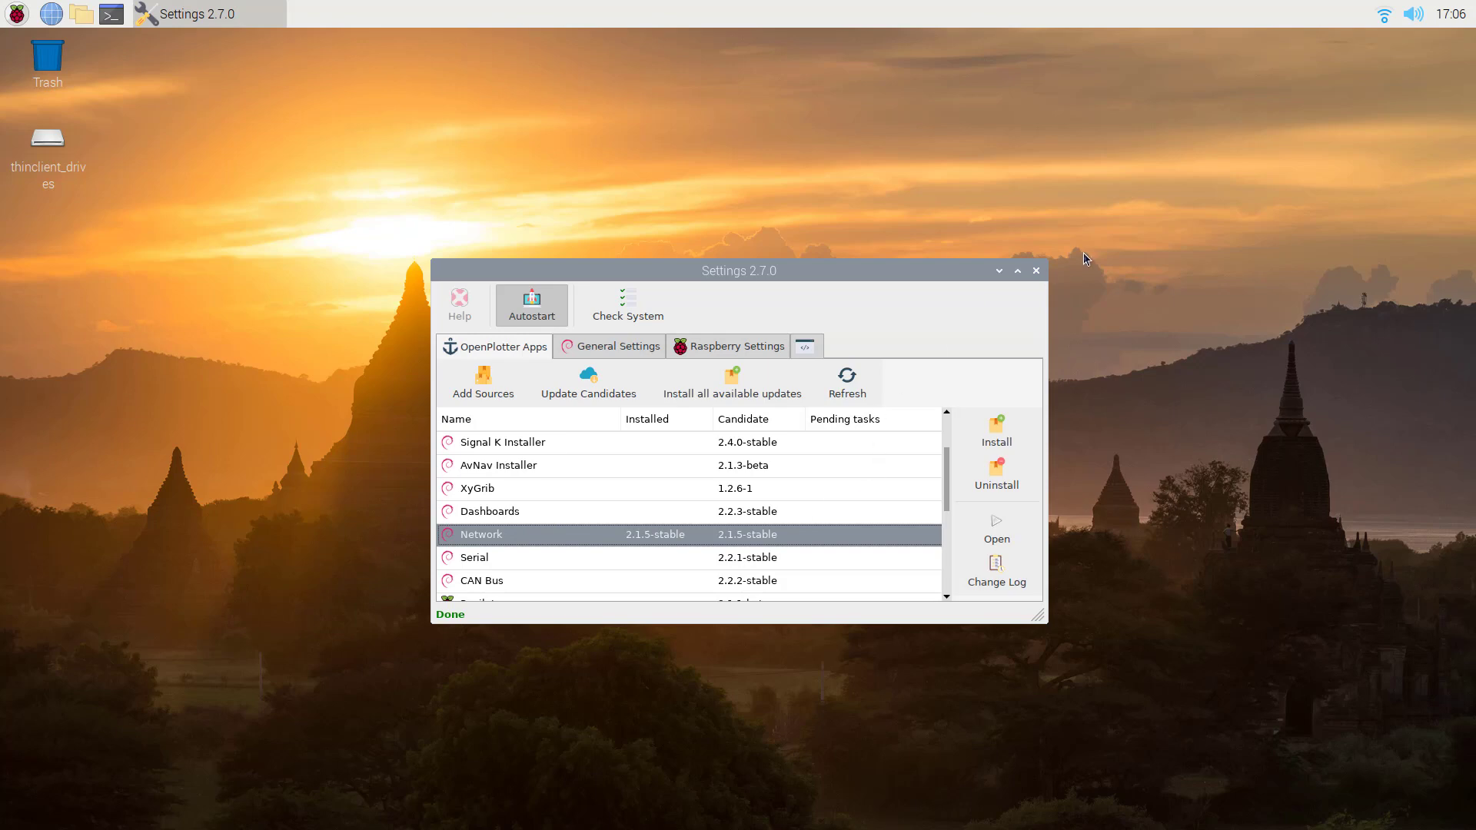
# Close OpenPlotter Settings and launch the OpenPlotter Network app.
pyautogui.click(1036, 272)
pyautogui.click(18, 22)
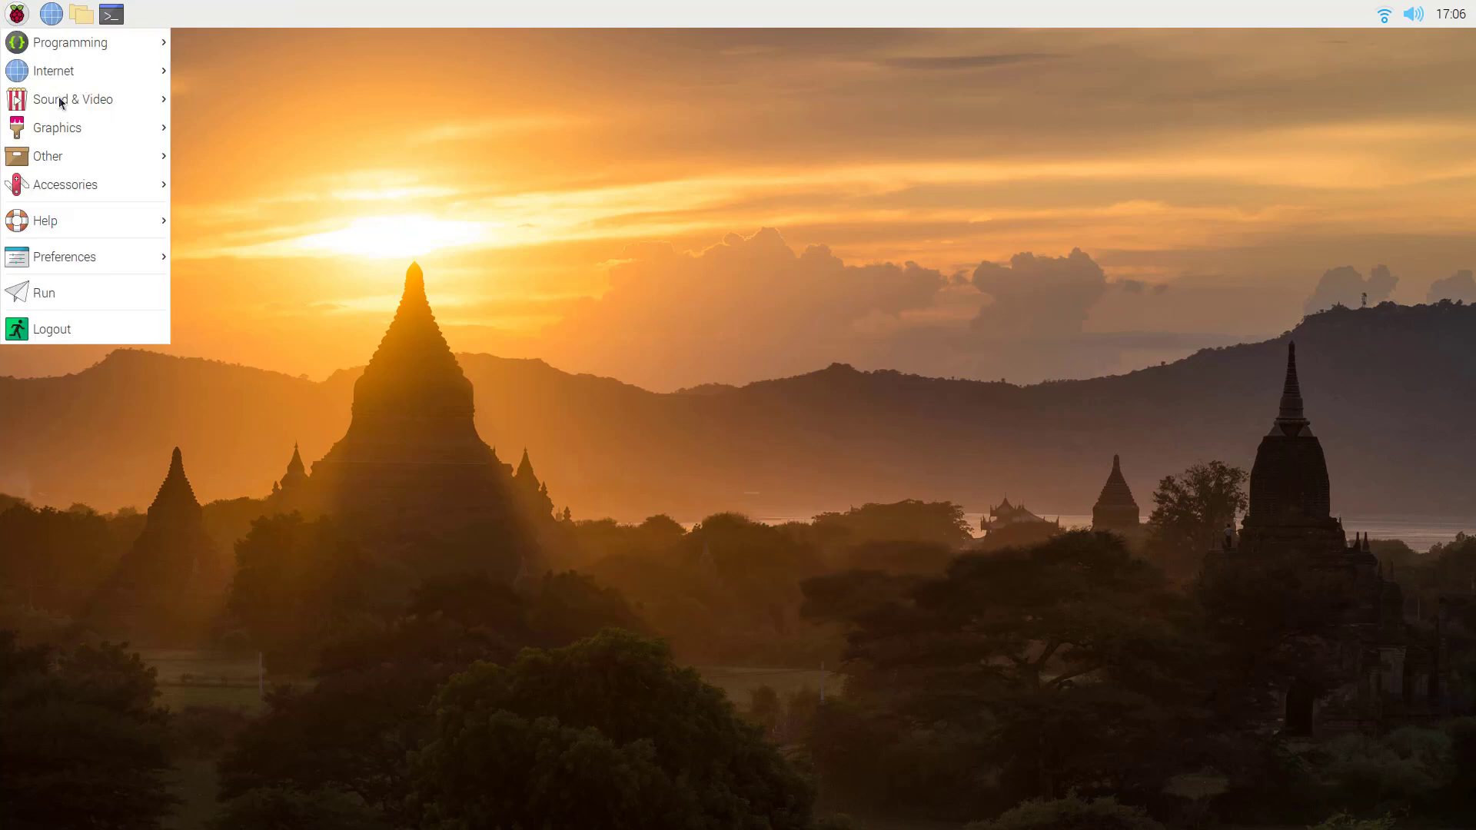
pyautogui.moveTo(111, 163)
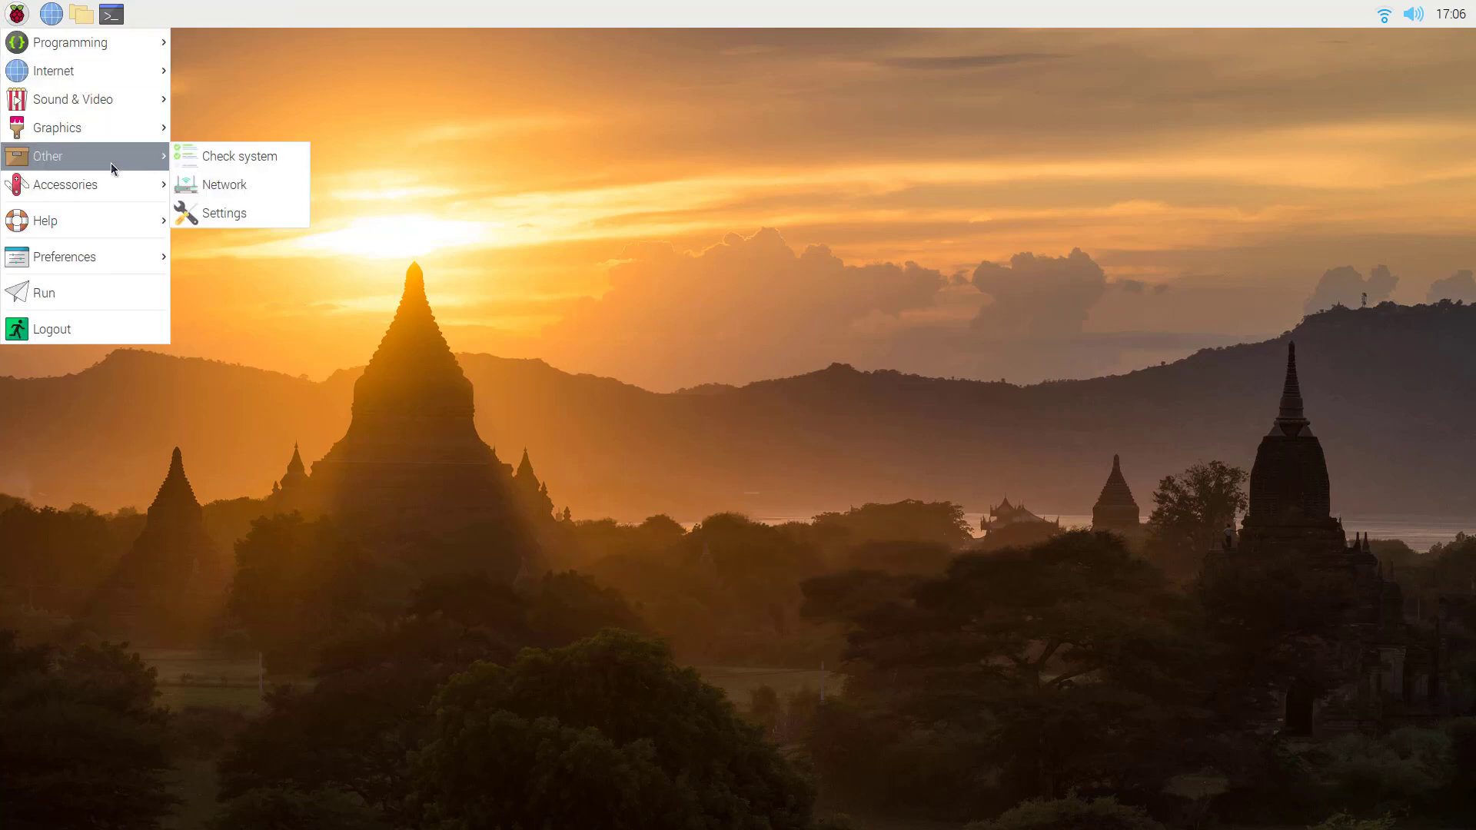
pyautogui.click(221, 185)
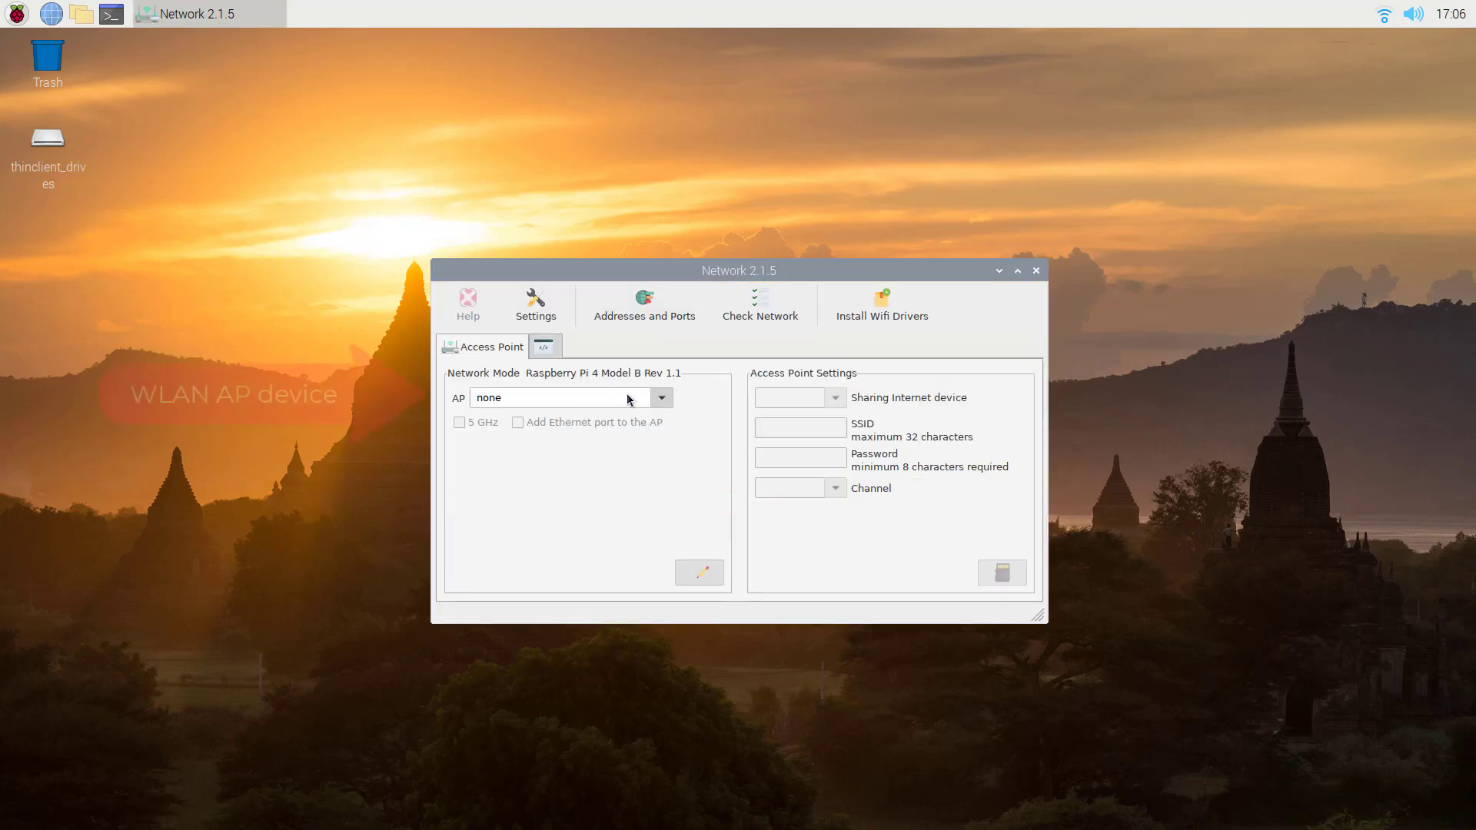
# Choose the on-board Wi-Fi adapter as the access point device and enable 5 GHz.
pyautogui.click(663, 400)
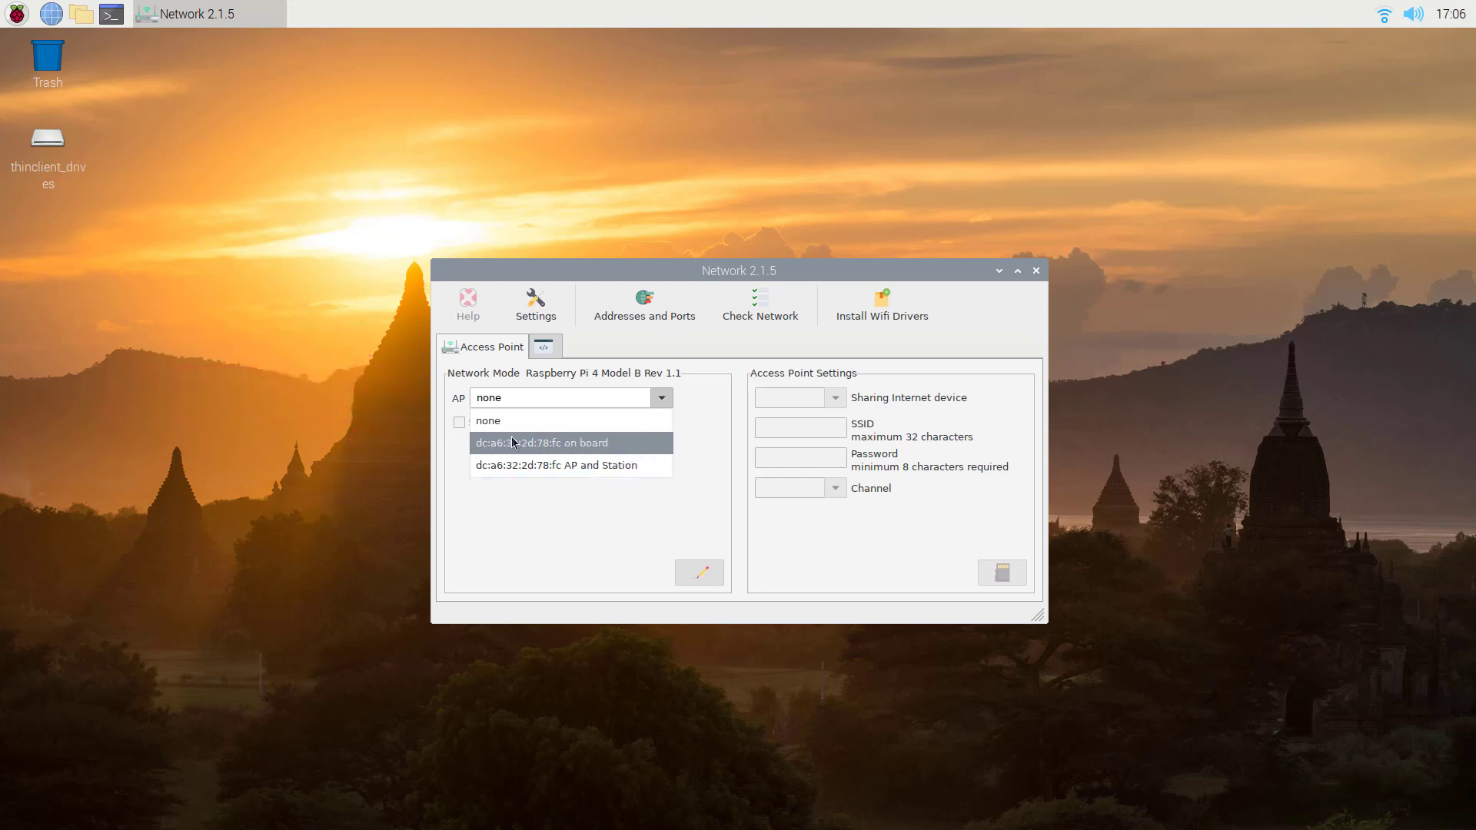
pyautogui.click(599, 445)
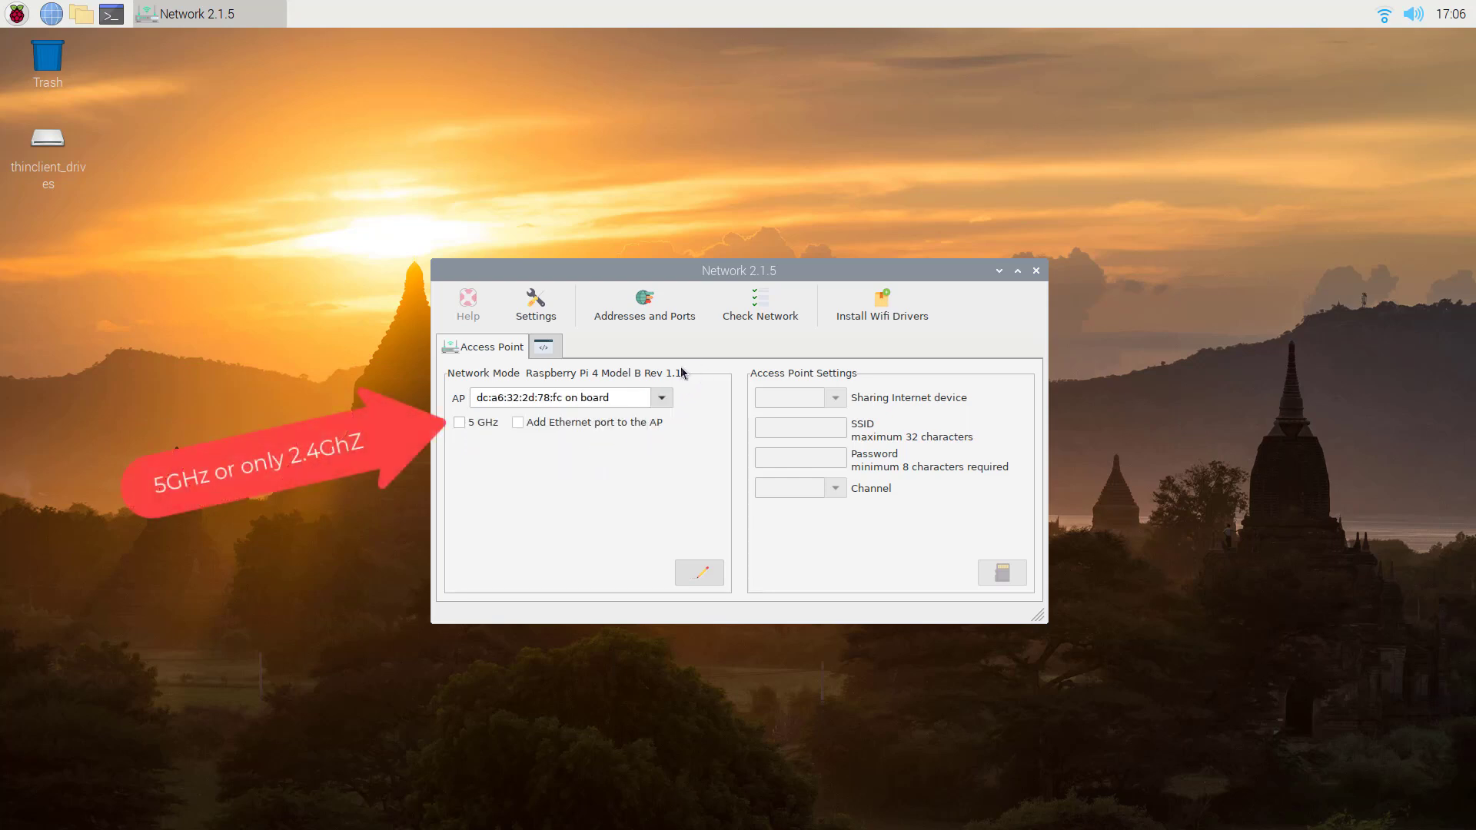
pyautogui.click(460, 424)
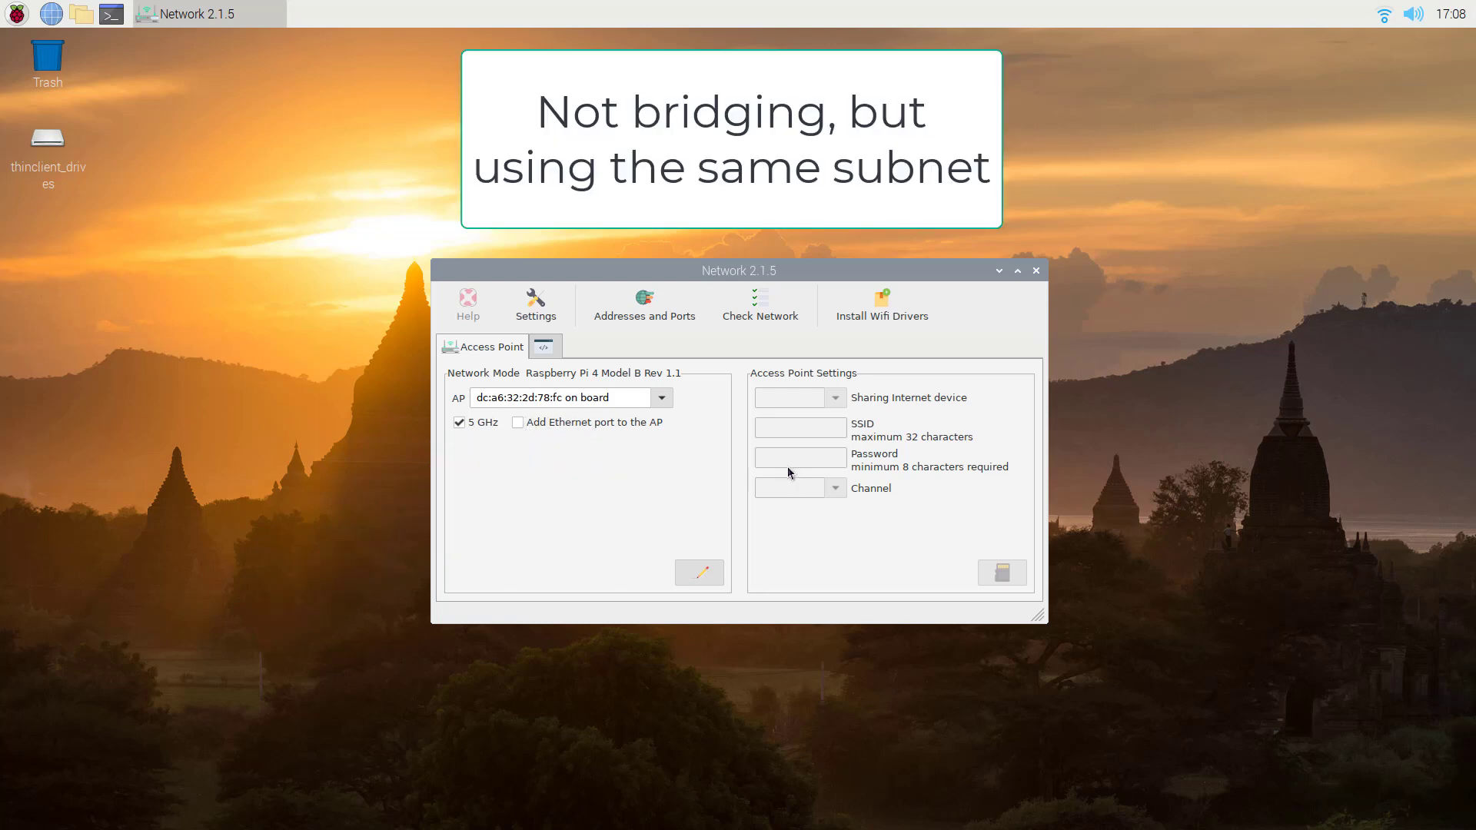
# Unlock the access point settings and choose wlan0 as the internet-sharing device.
pyautogui.click(699, 572)
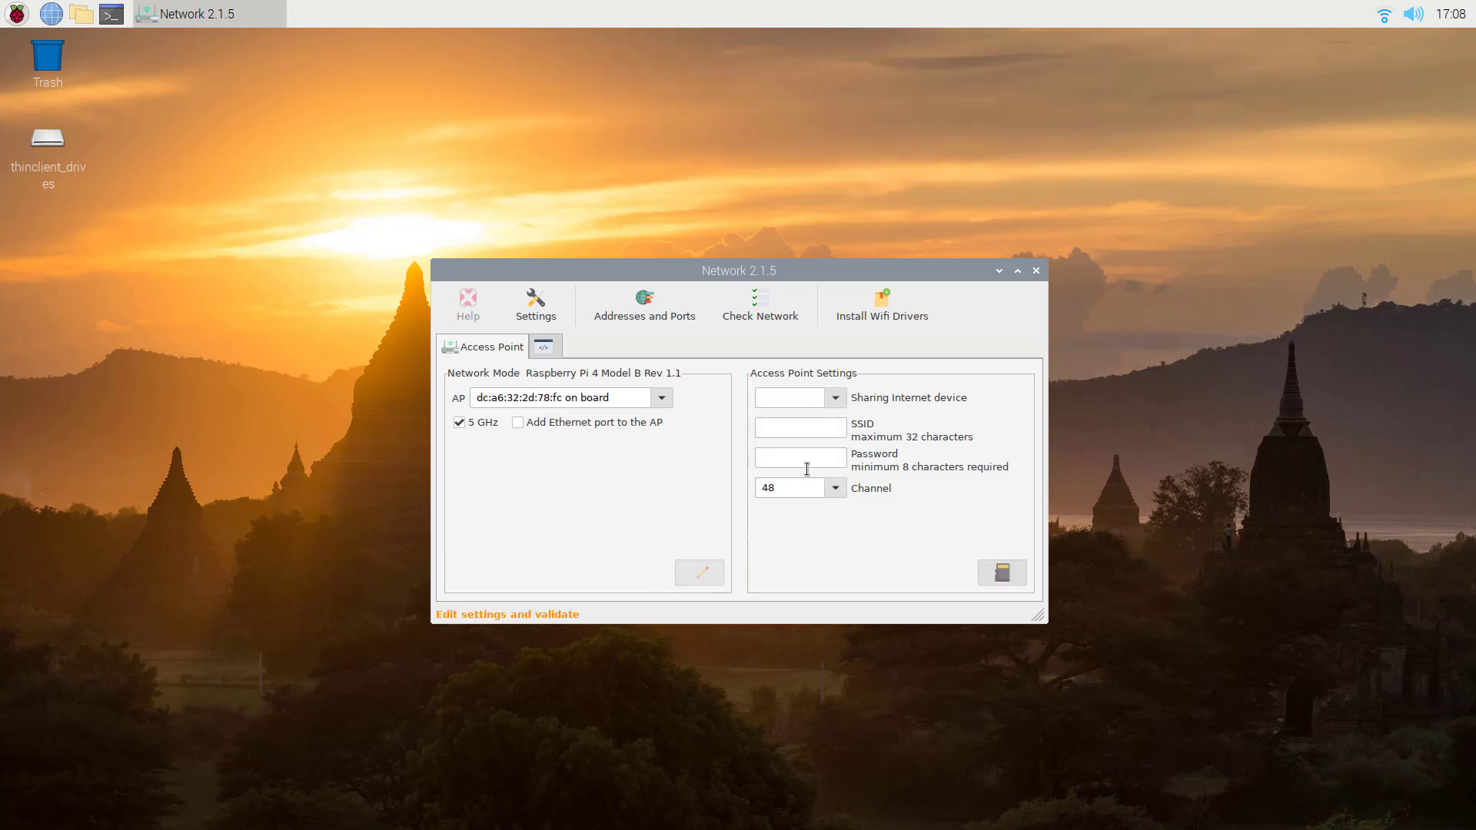
pyautogui.click(840, 400)
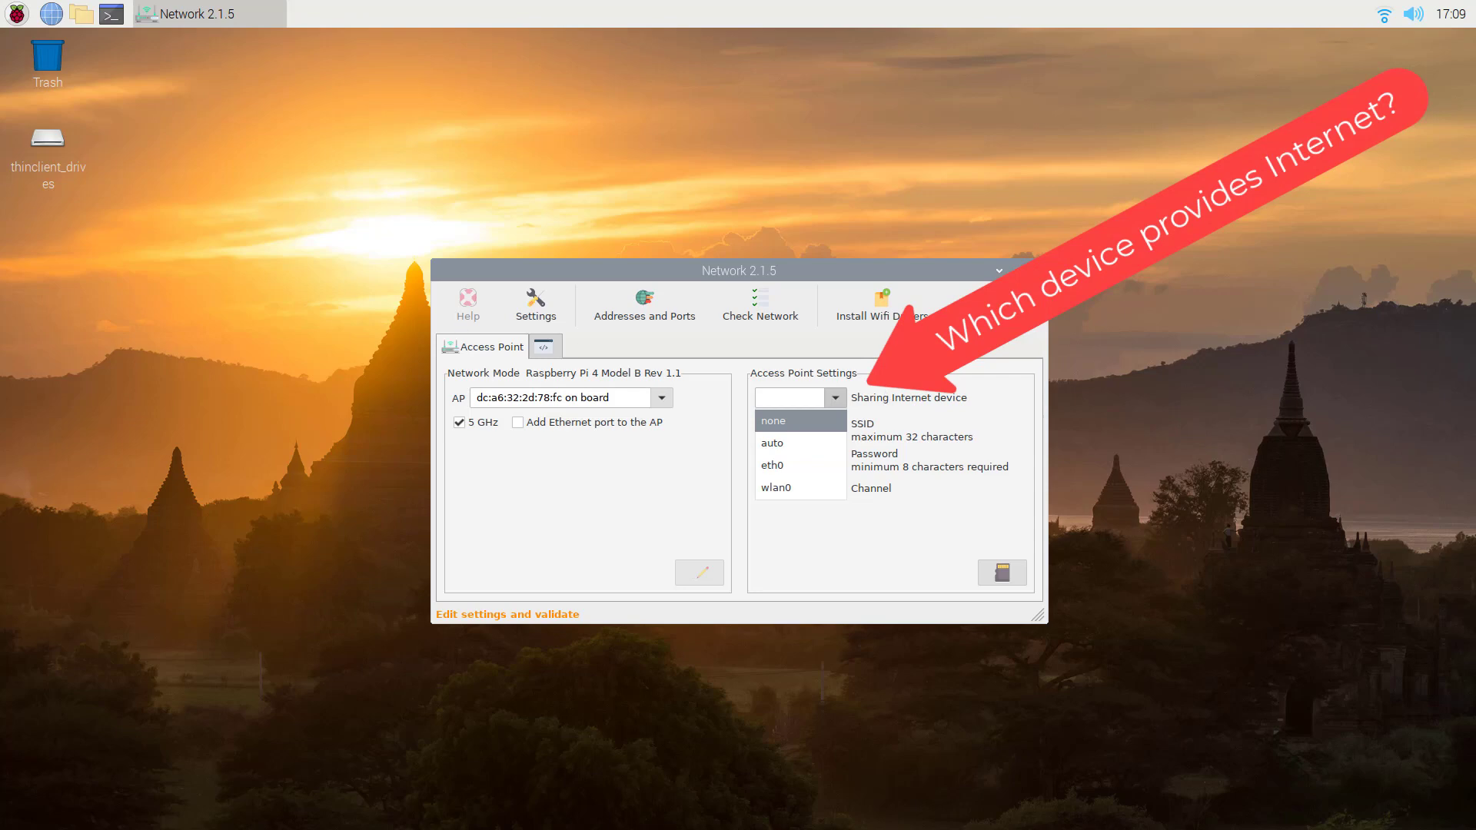
pyautogui.click(780, 486)
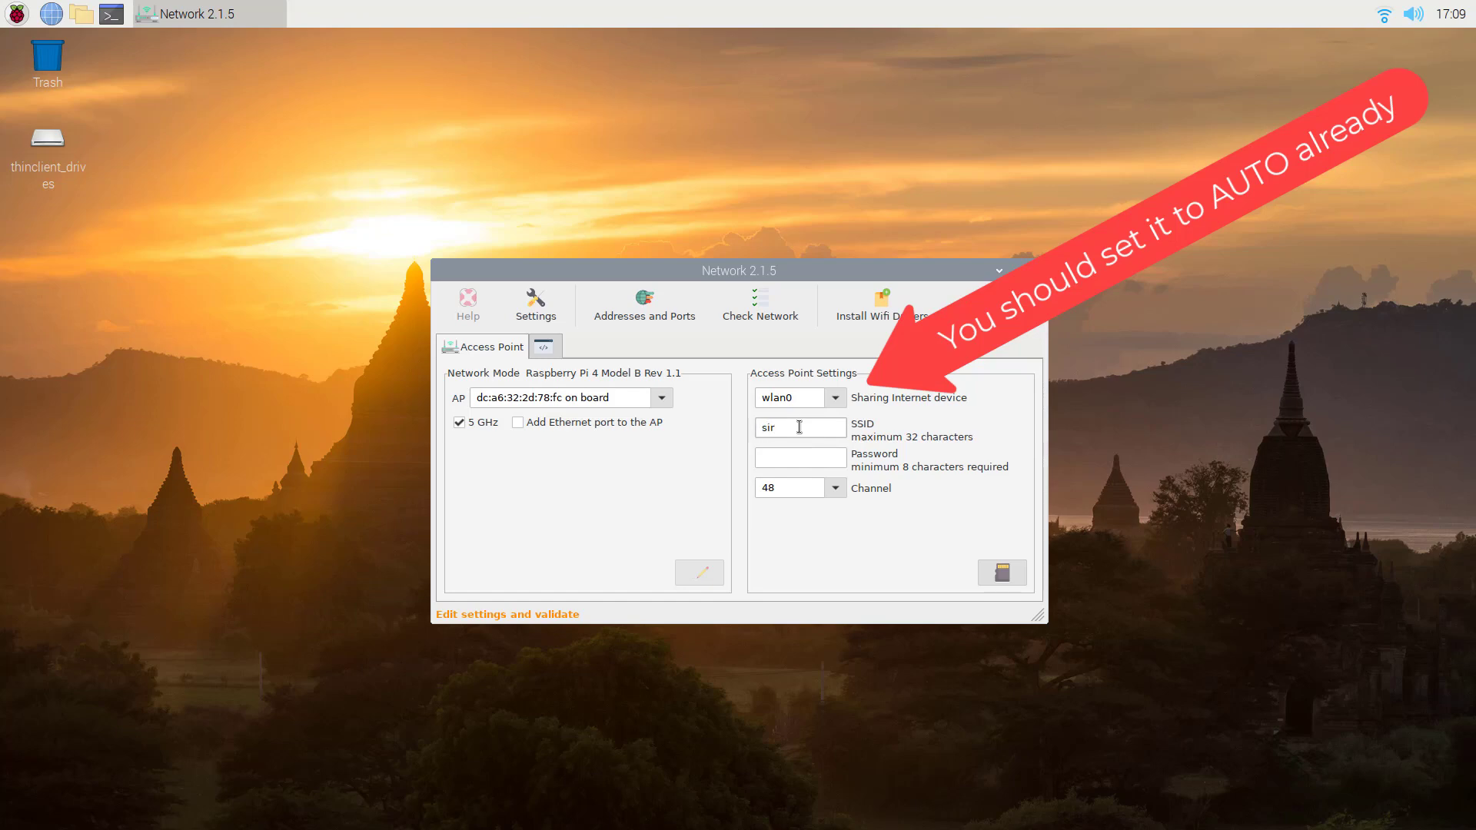
# Set the SSID to 'sirreal', enter a password and select channel 40.
pyautogui.click(800, 428)
pyautogui.write('sirreal')
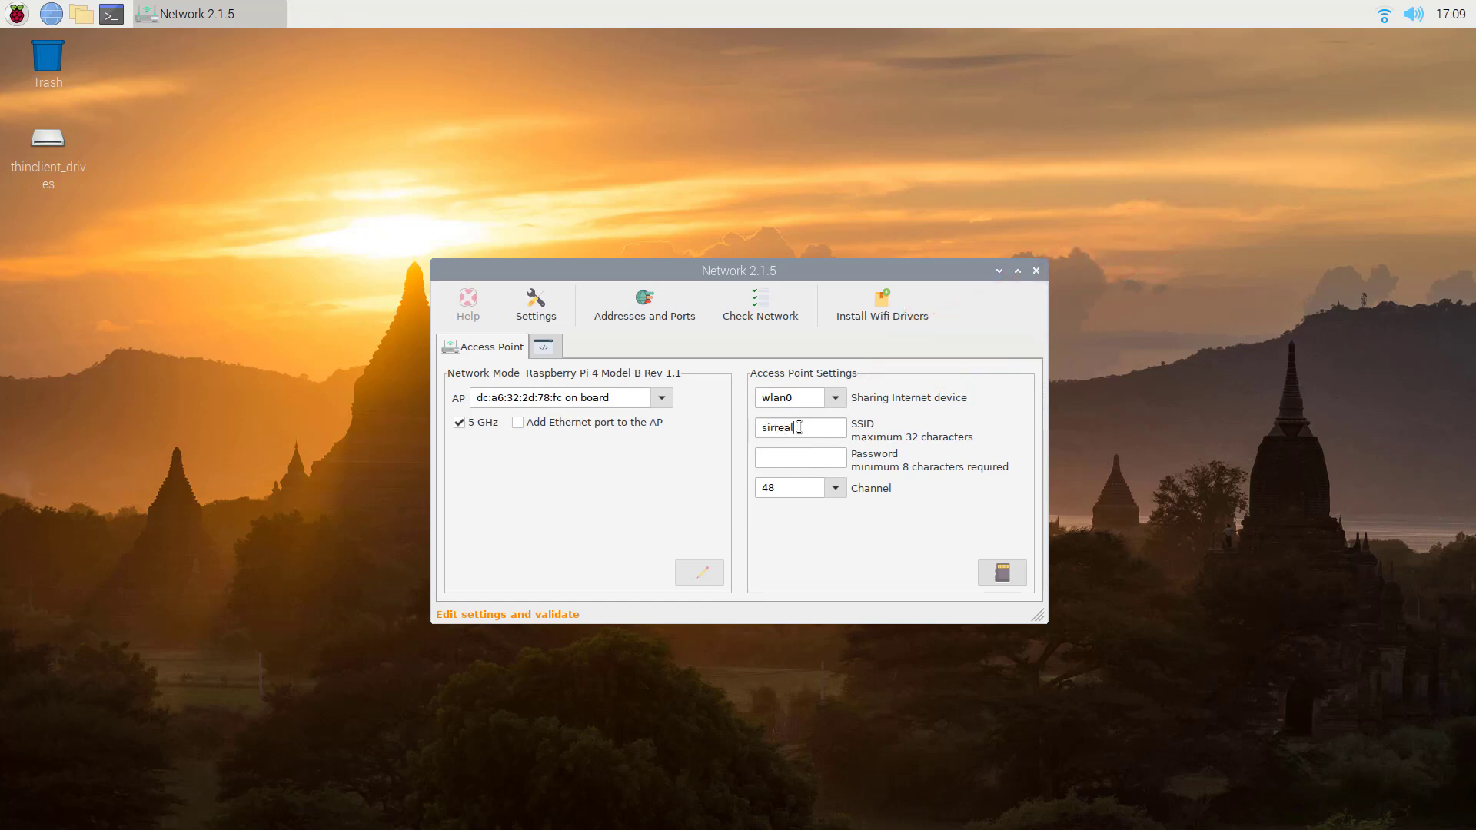
pyautogui.click(782, 461)
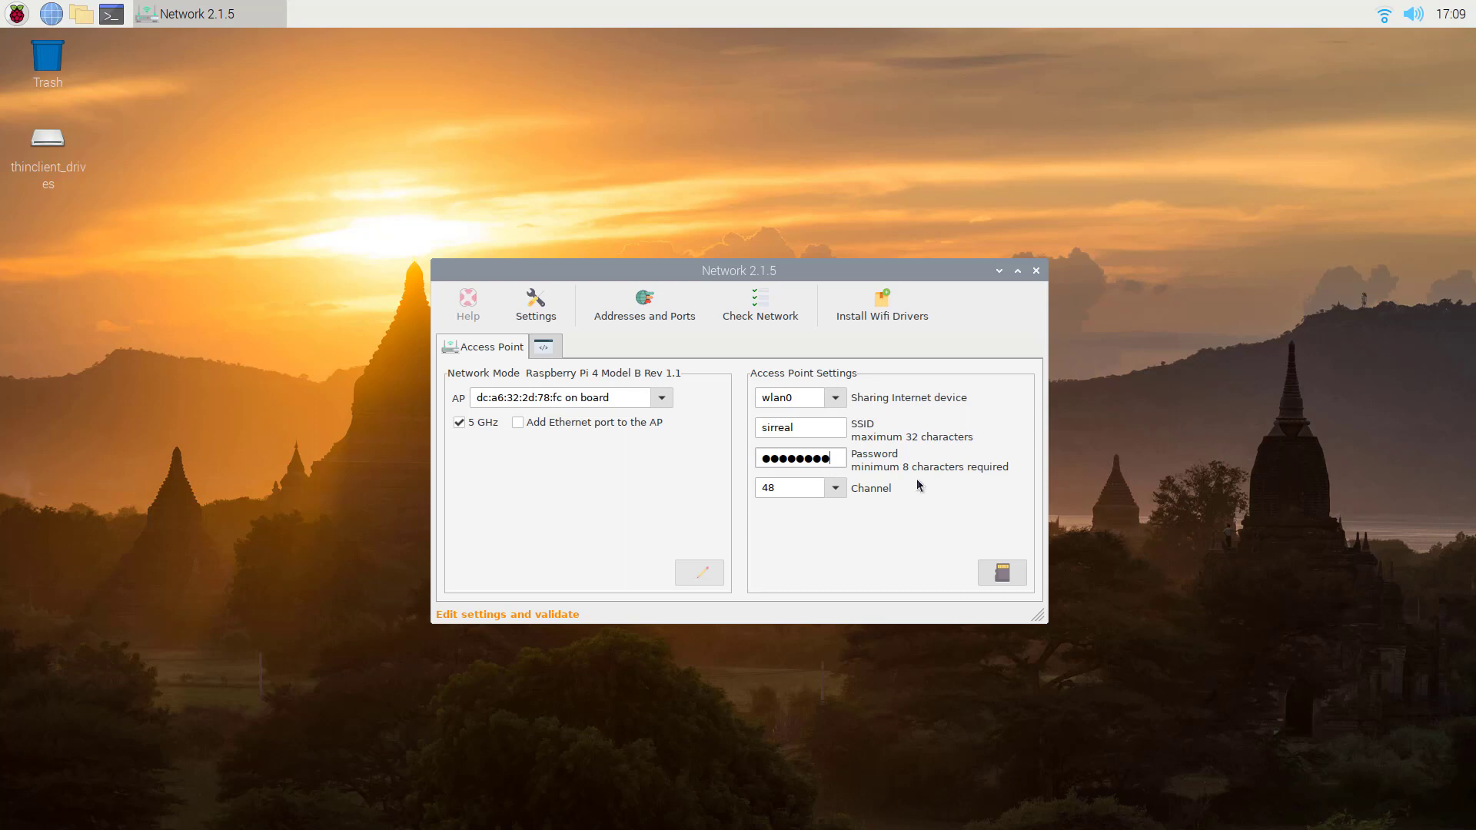
pyautogui.click(843, 492)
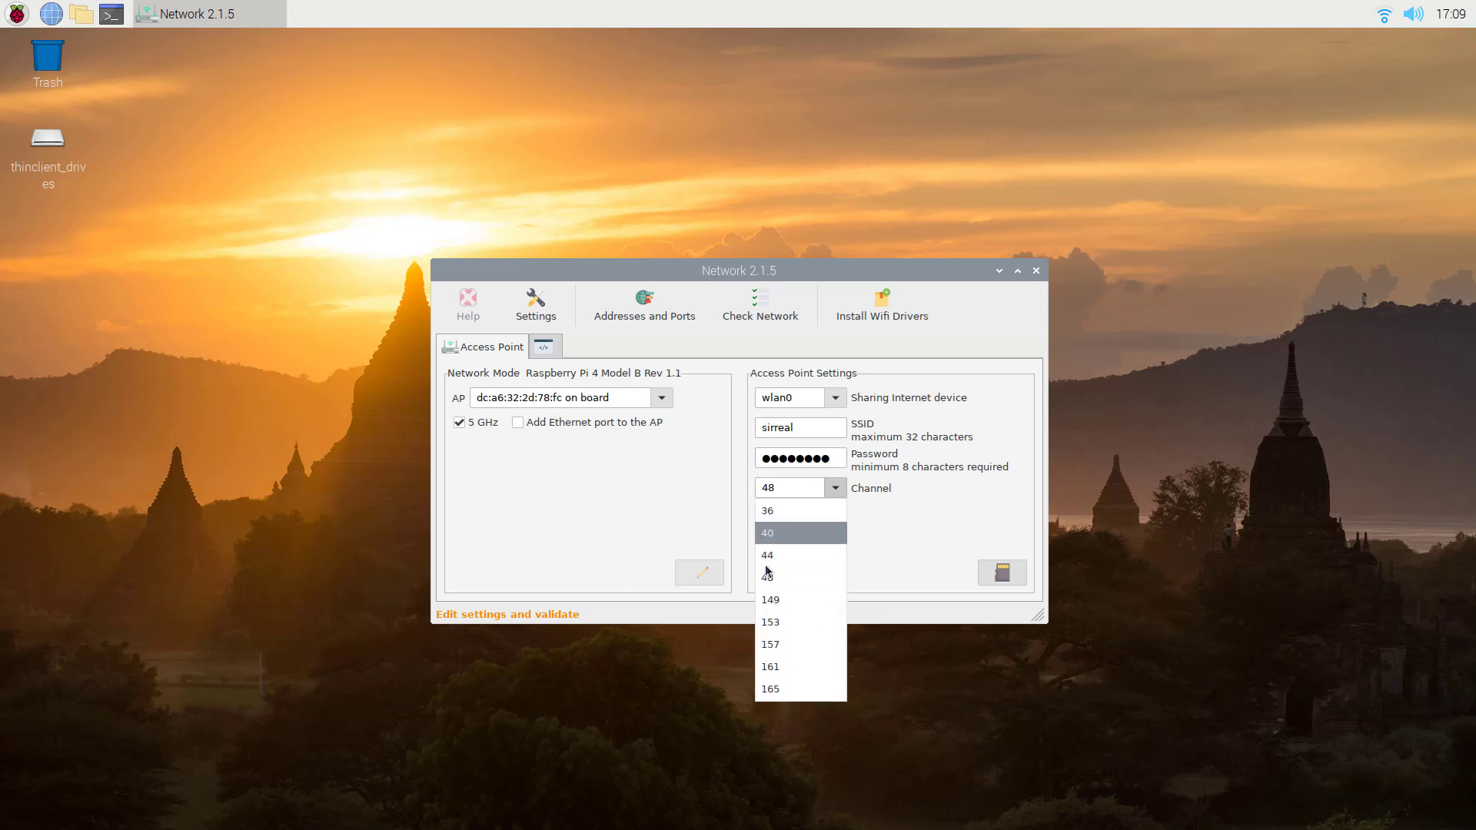
pyautogui.click(833, 536)
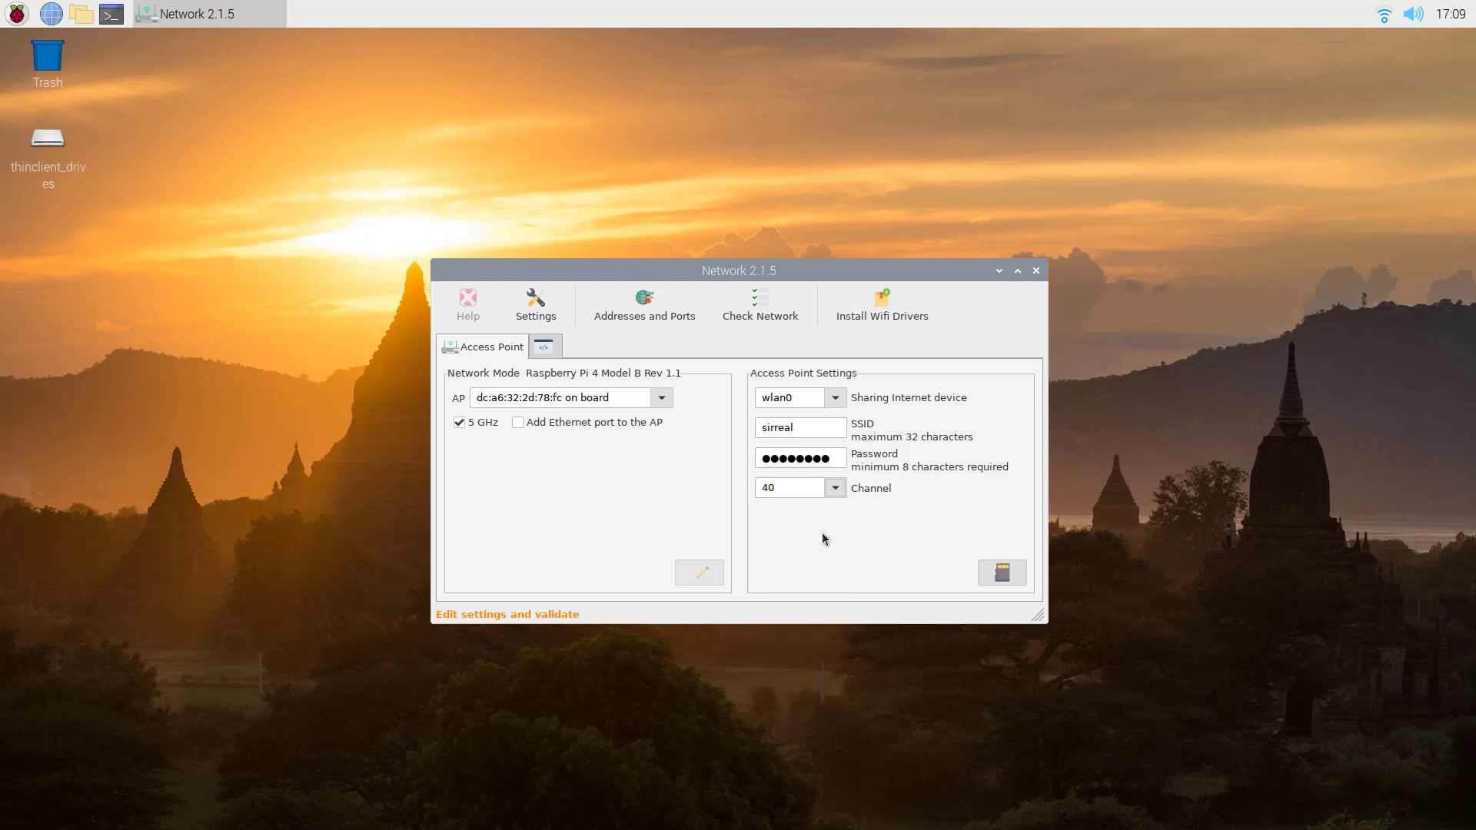
# Save the access point settings, confirm the reboot and authorize it with the pi user's password.
pyautogui.click(1005, 573)
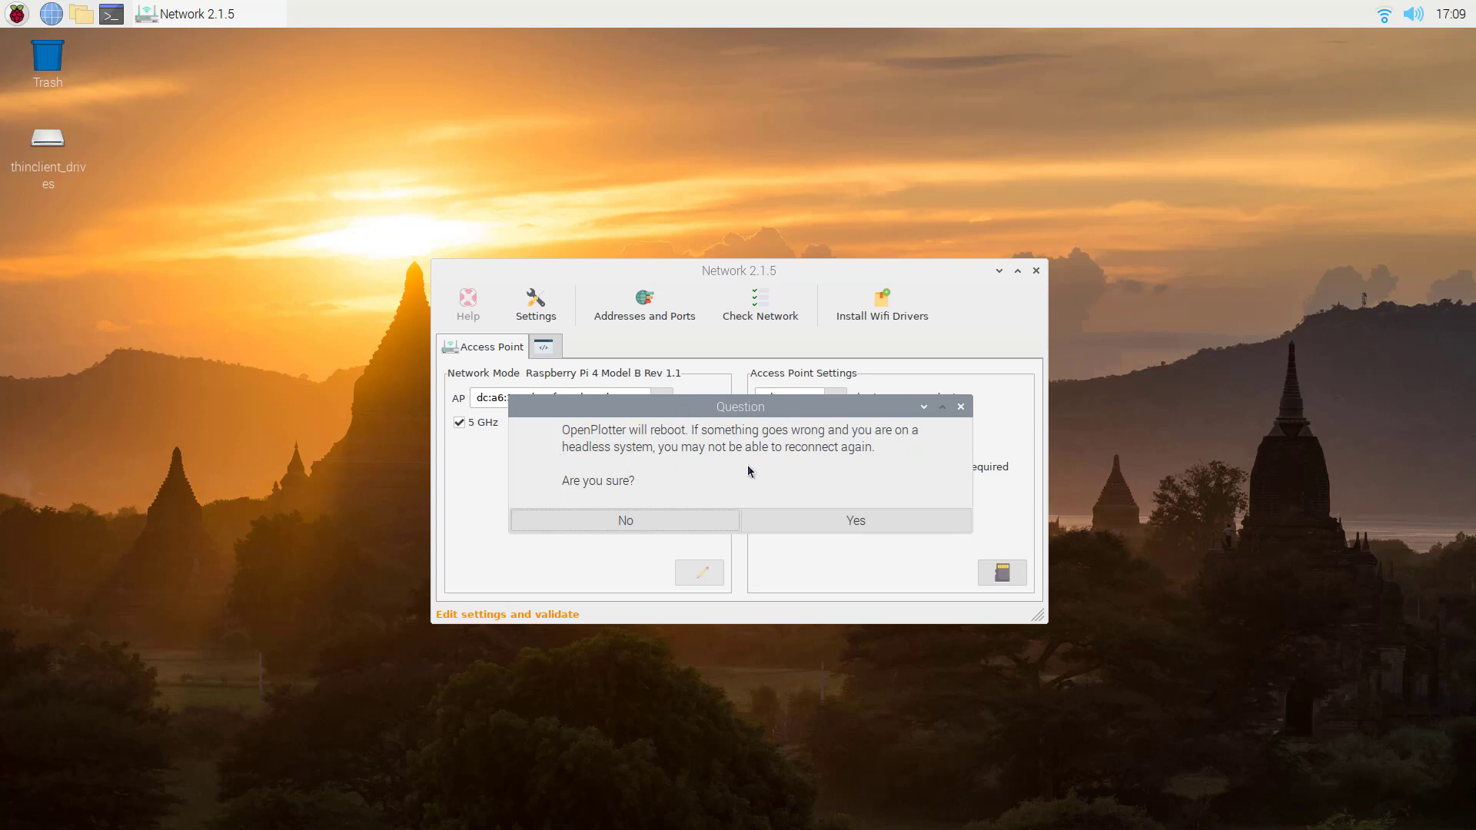
pyautogui.click(875, 522)
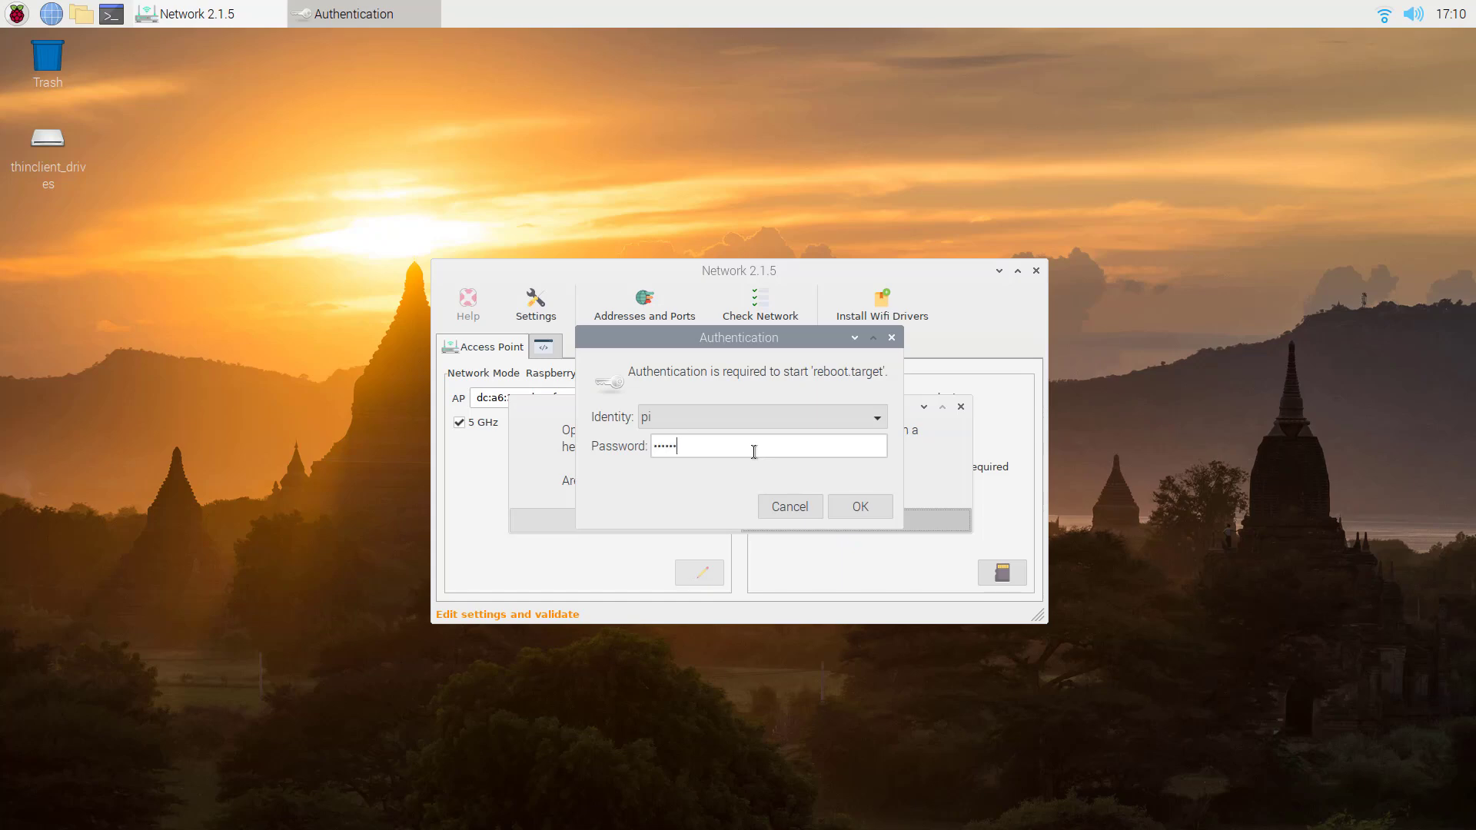
pyautogui.write('ry')
pyautogui.press('Return')
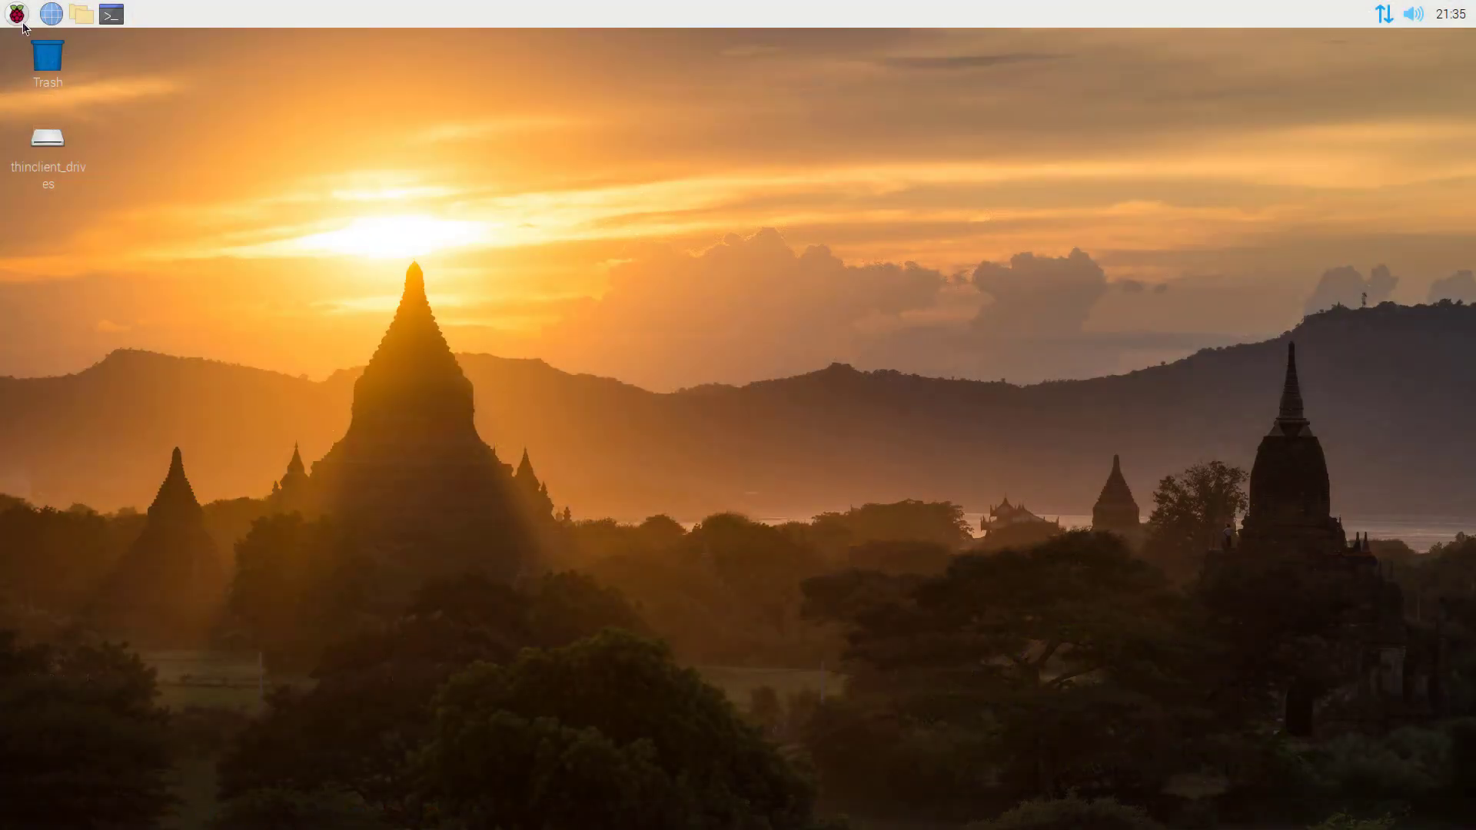
# Relaunch OpenPlotter Network and run Check Network to see the wlan9 access point services running.
pyautogui.click(23, 23)
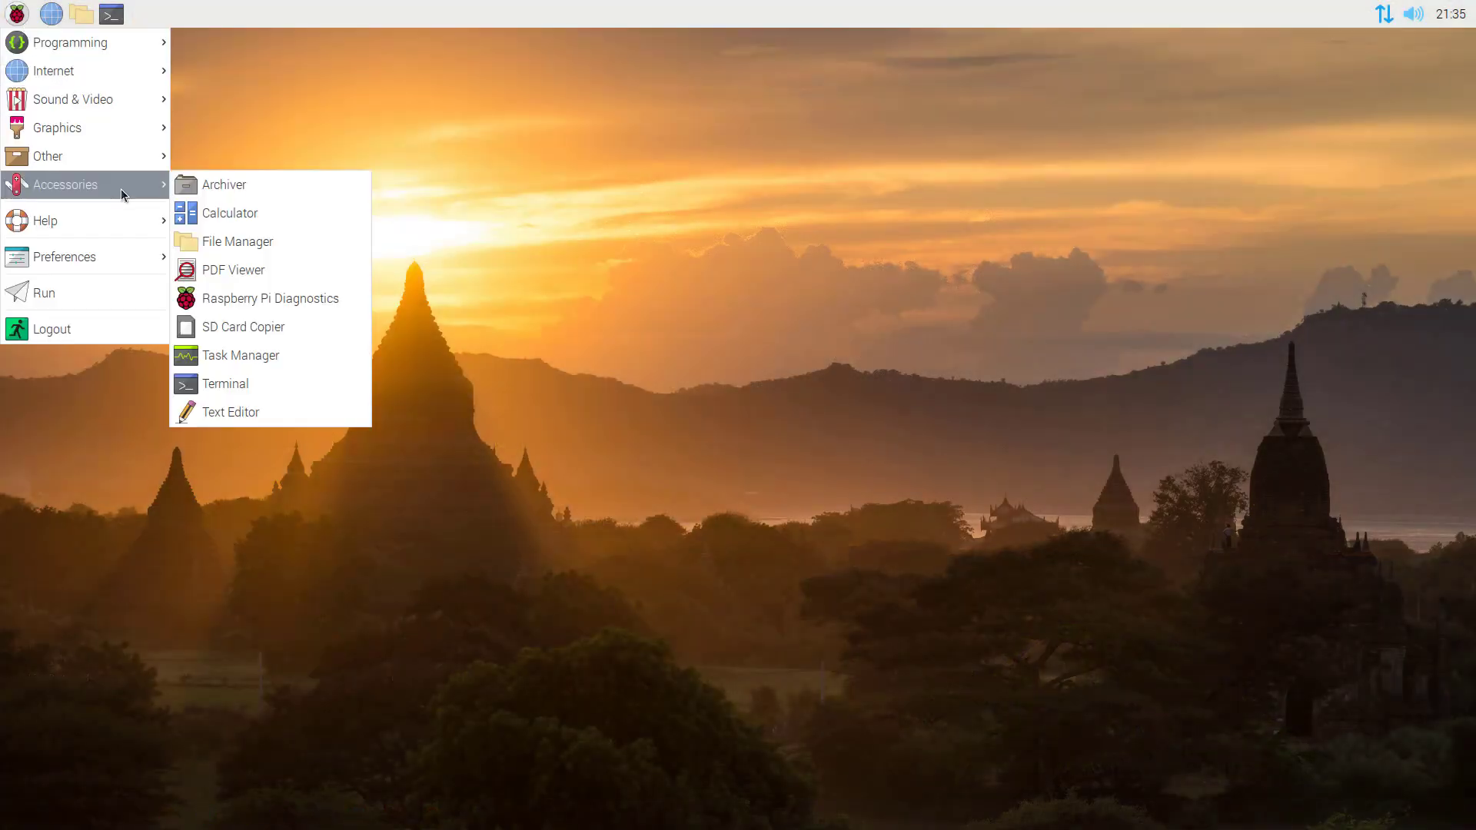
pyautogui.moveTo(127, 157)
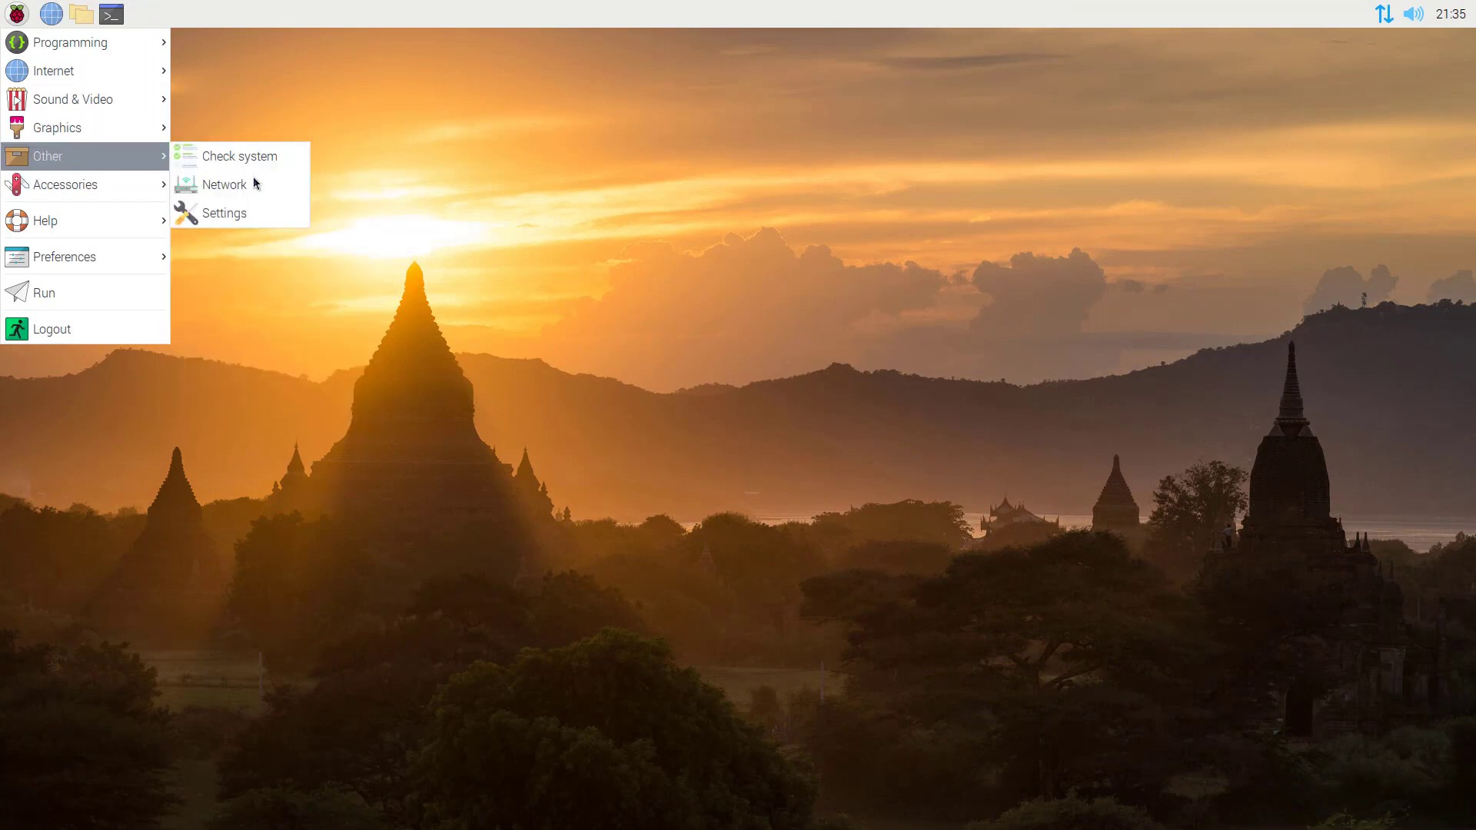
pyautogui.click(234, 188)
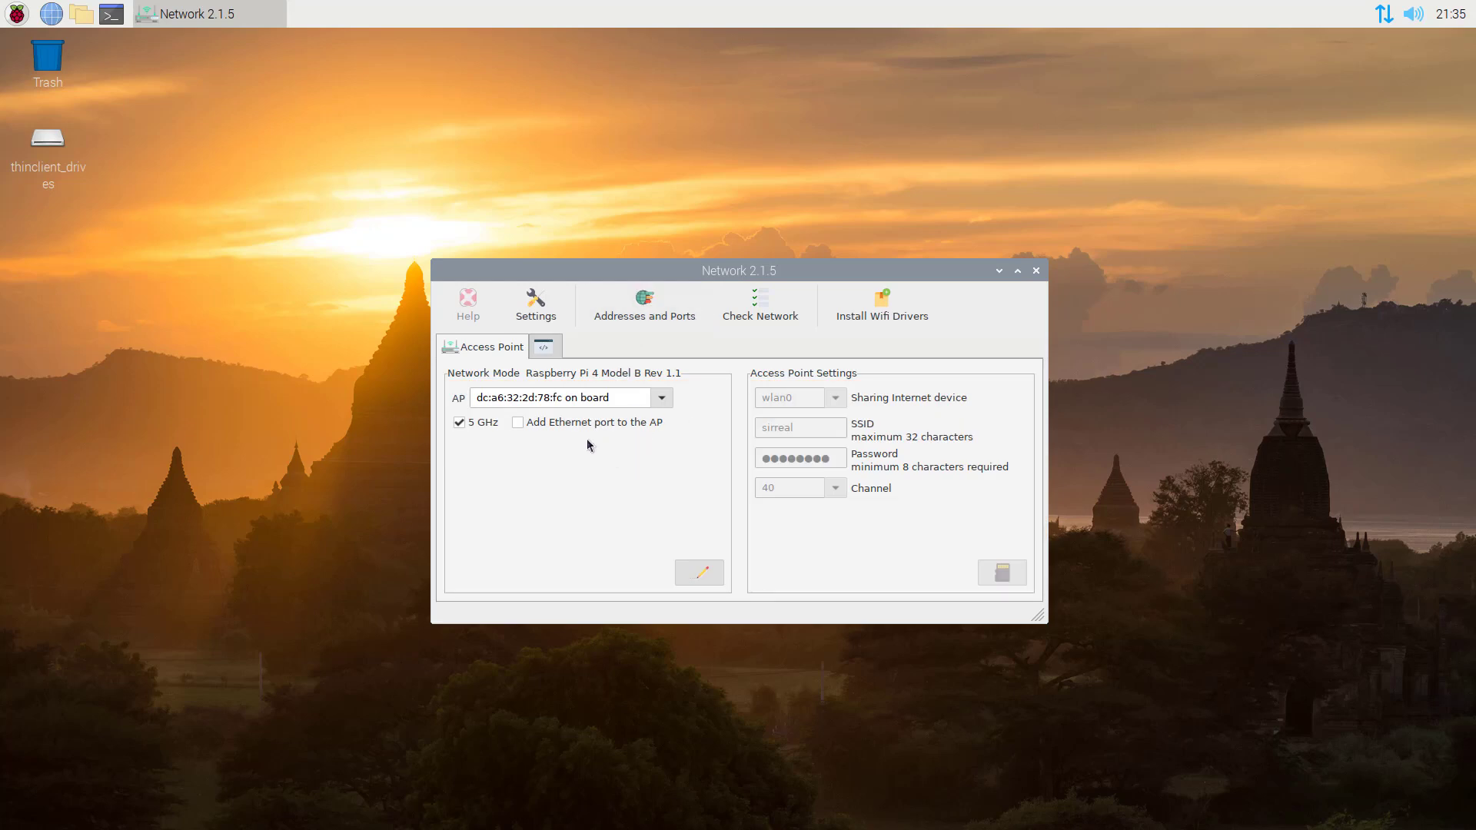
pyautogui.click(763, 309)
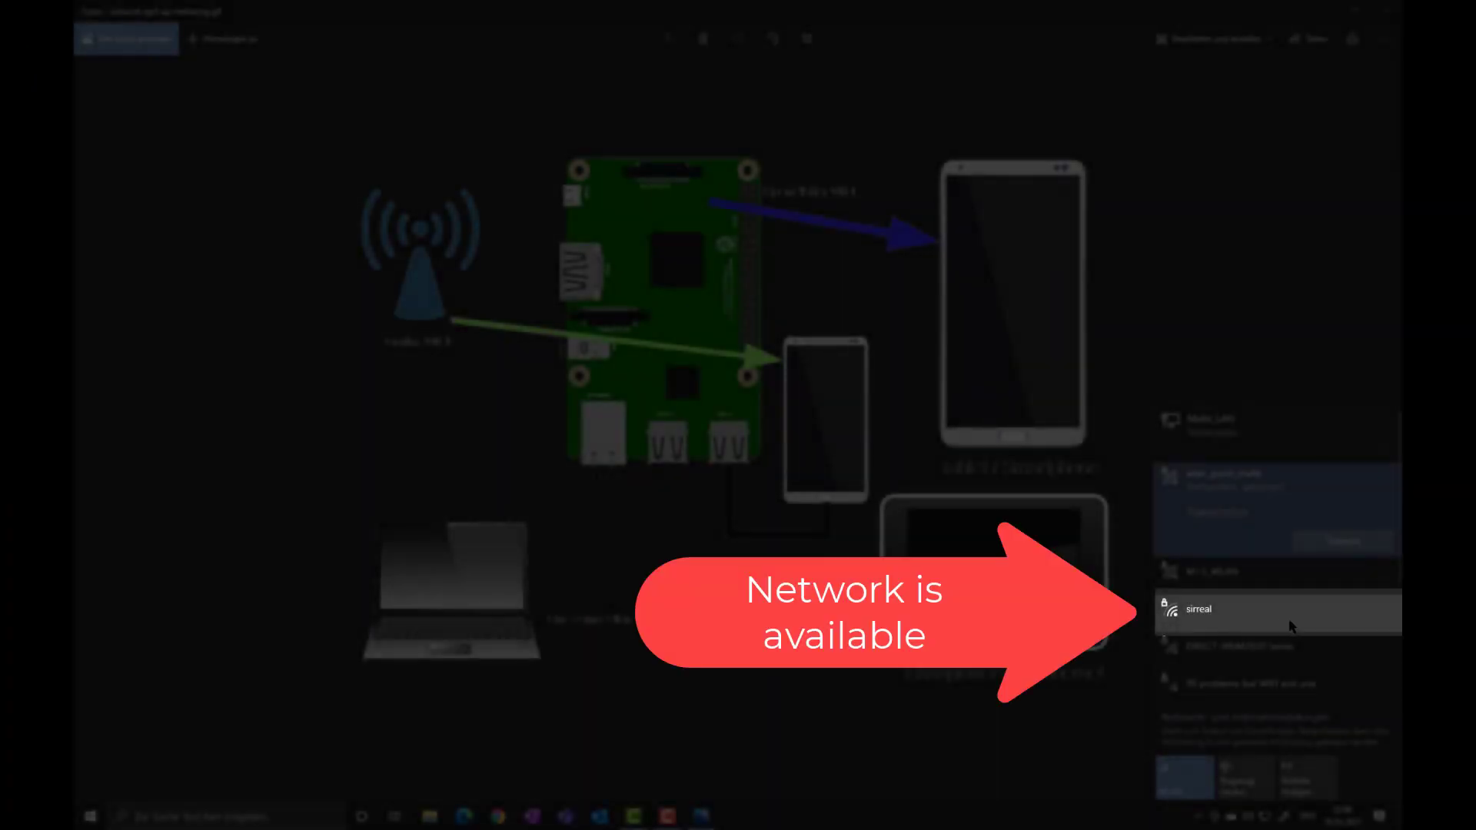
# Connect the laptop to the sirreal Wi-Fi network and begin a Remote Desktop connection to the Pi.
pyautogui.click(1215, 625)
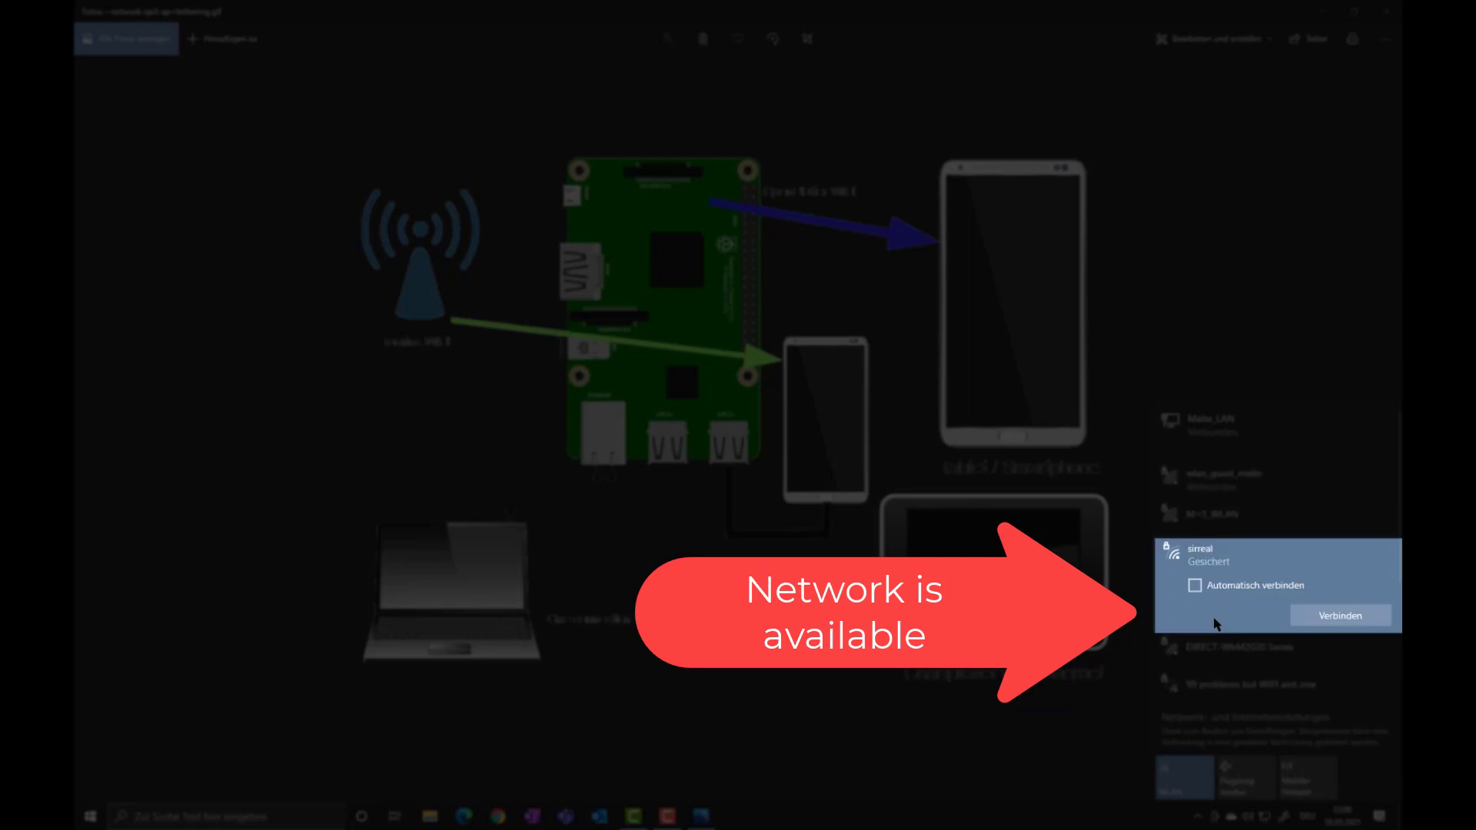
pyautogui.click(1336, 617)
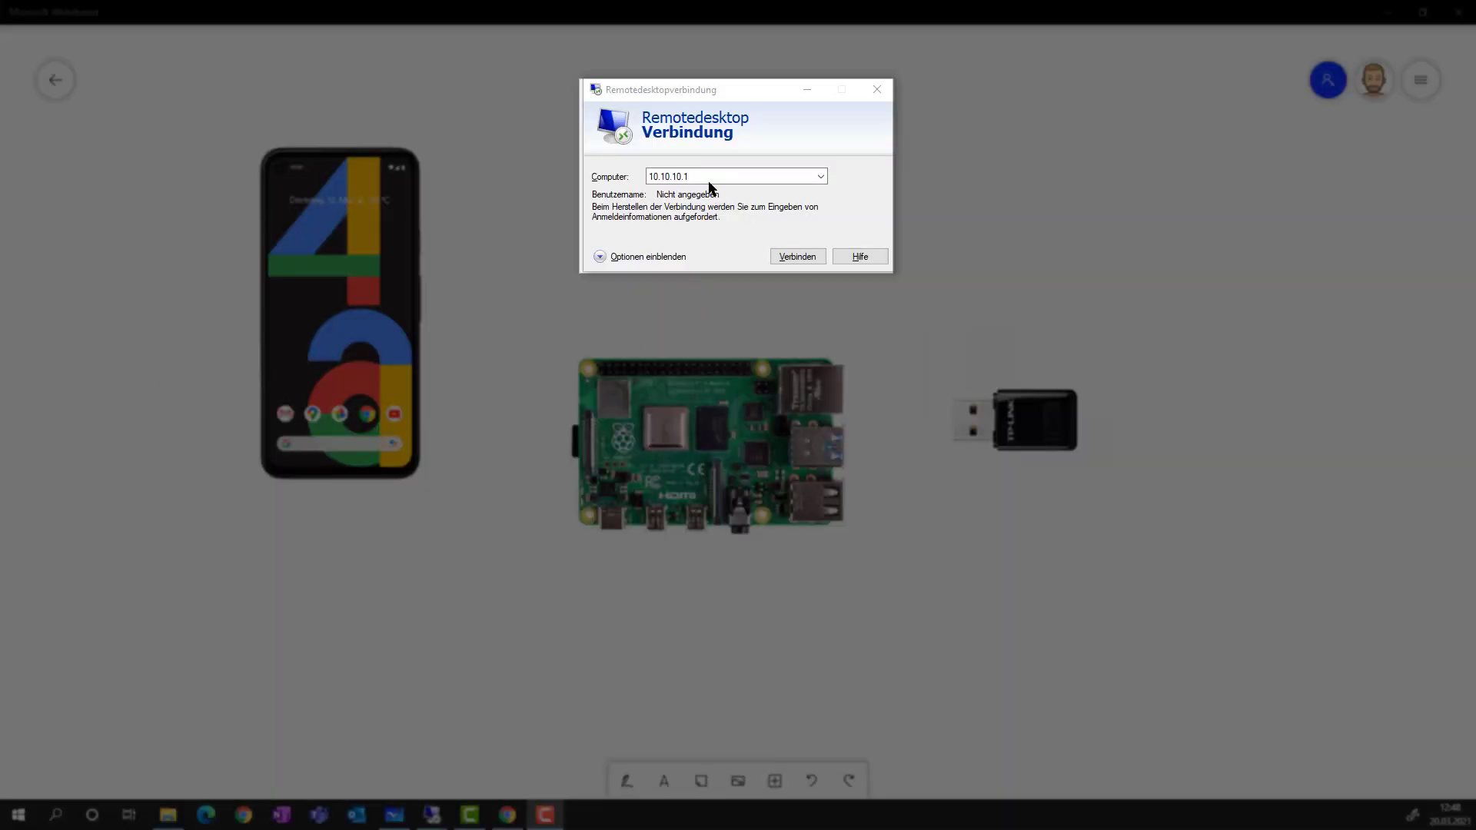
pyautogui.click(657, 176)
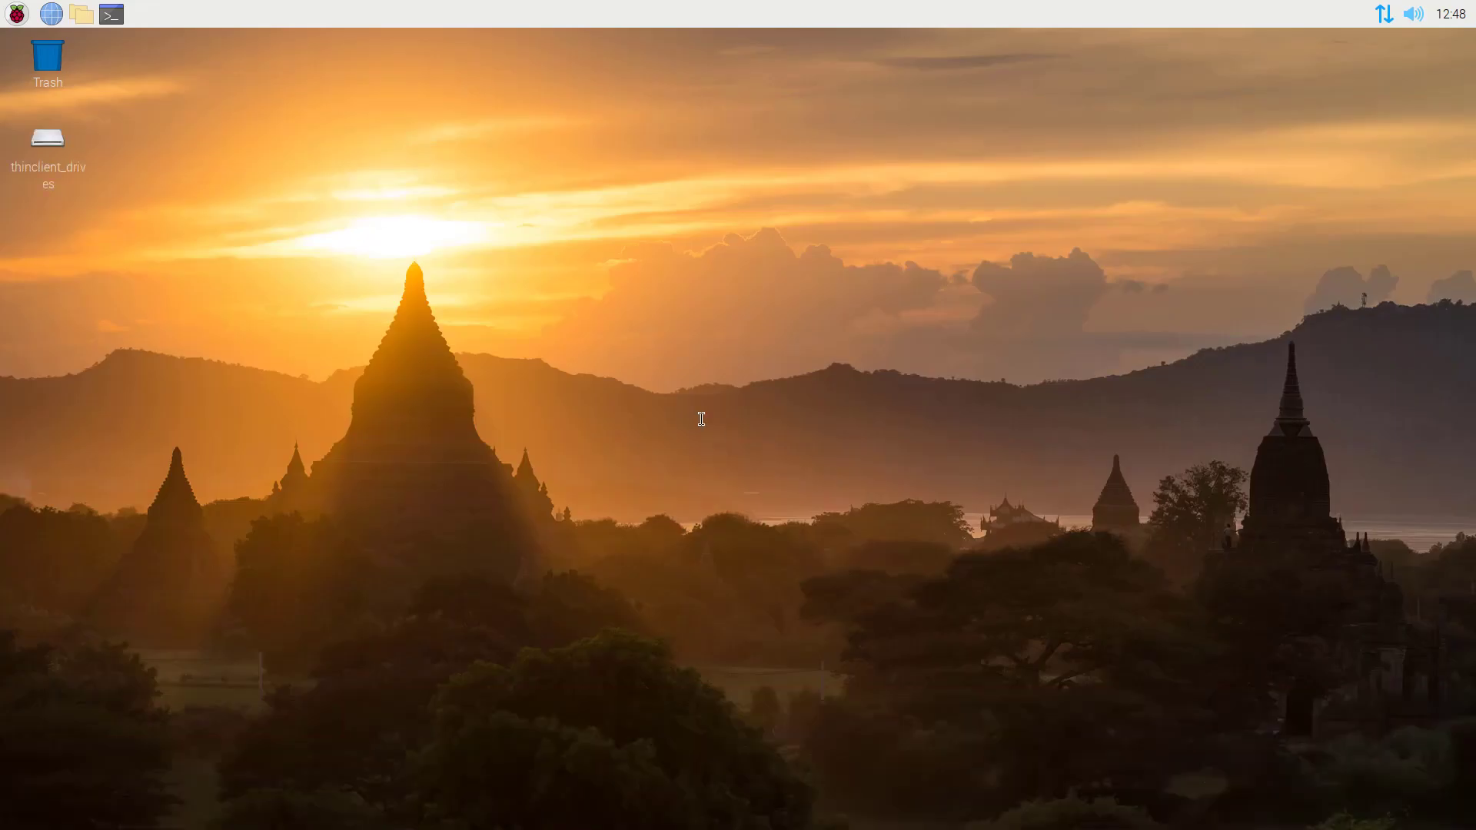
# Launch OpenPlotter Network from the Raspberry menu and run Check Network for the status report.
pyautogui.click(17, 15)
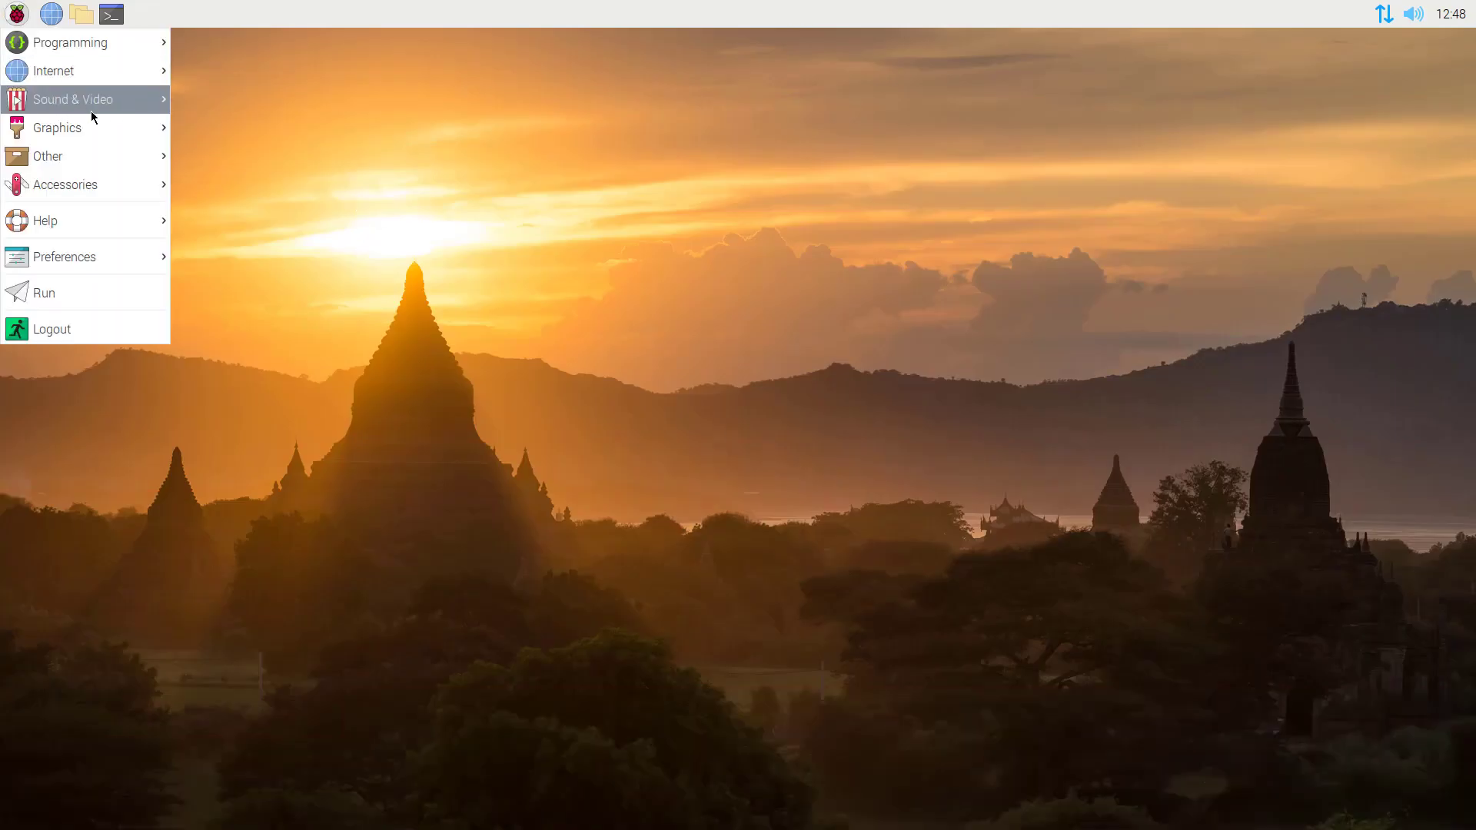
pyautogui.moveTo(113, 157)
pyautogui.click(223, 183)
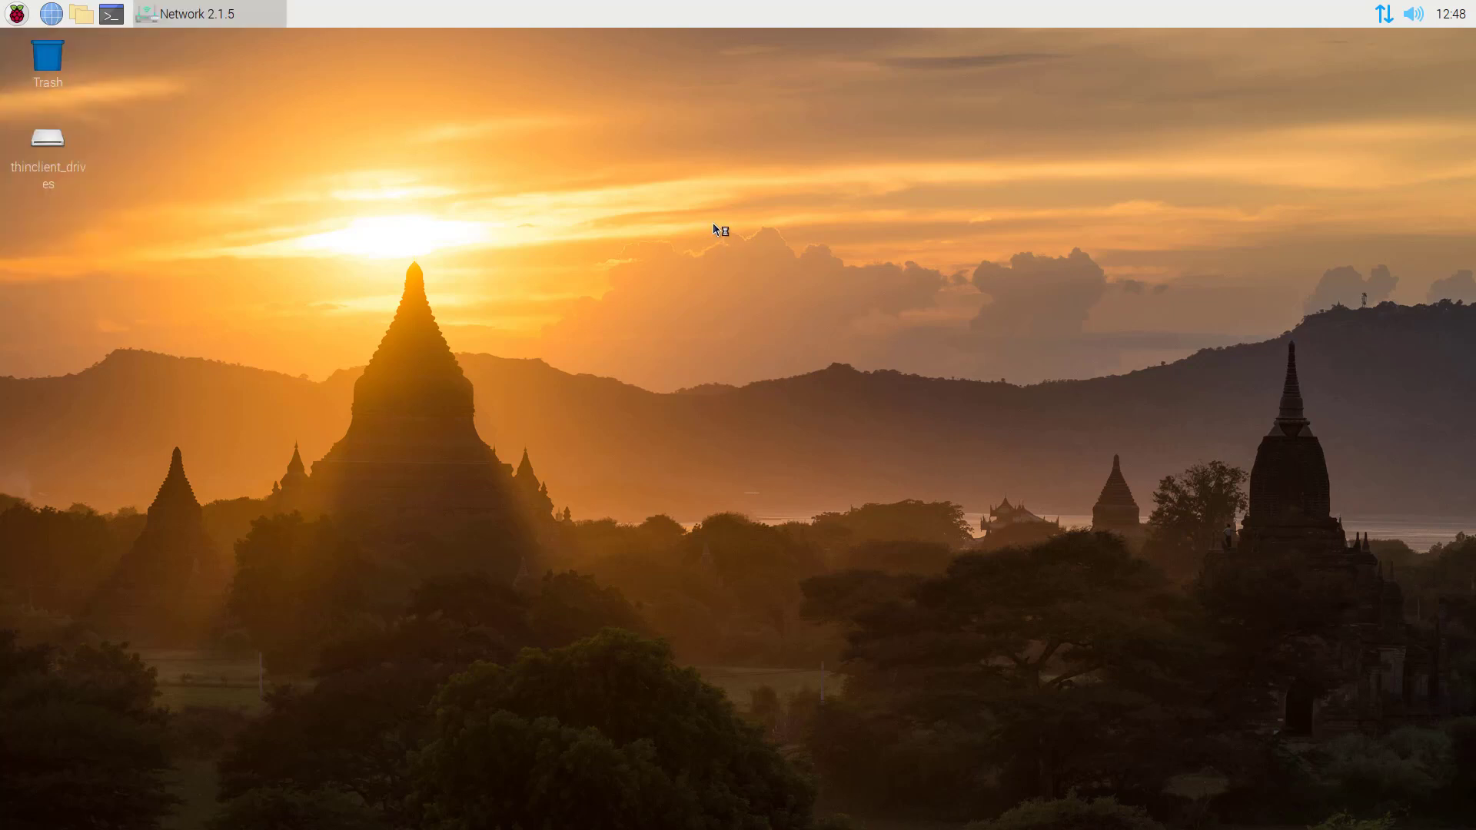
pyautogui.click(757, 315)
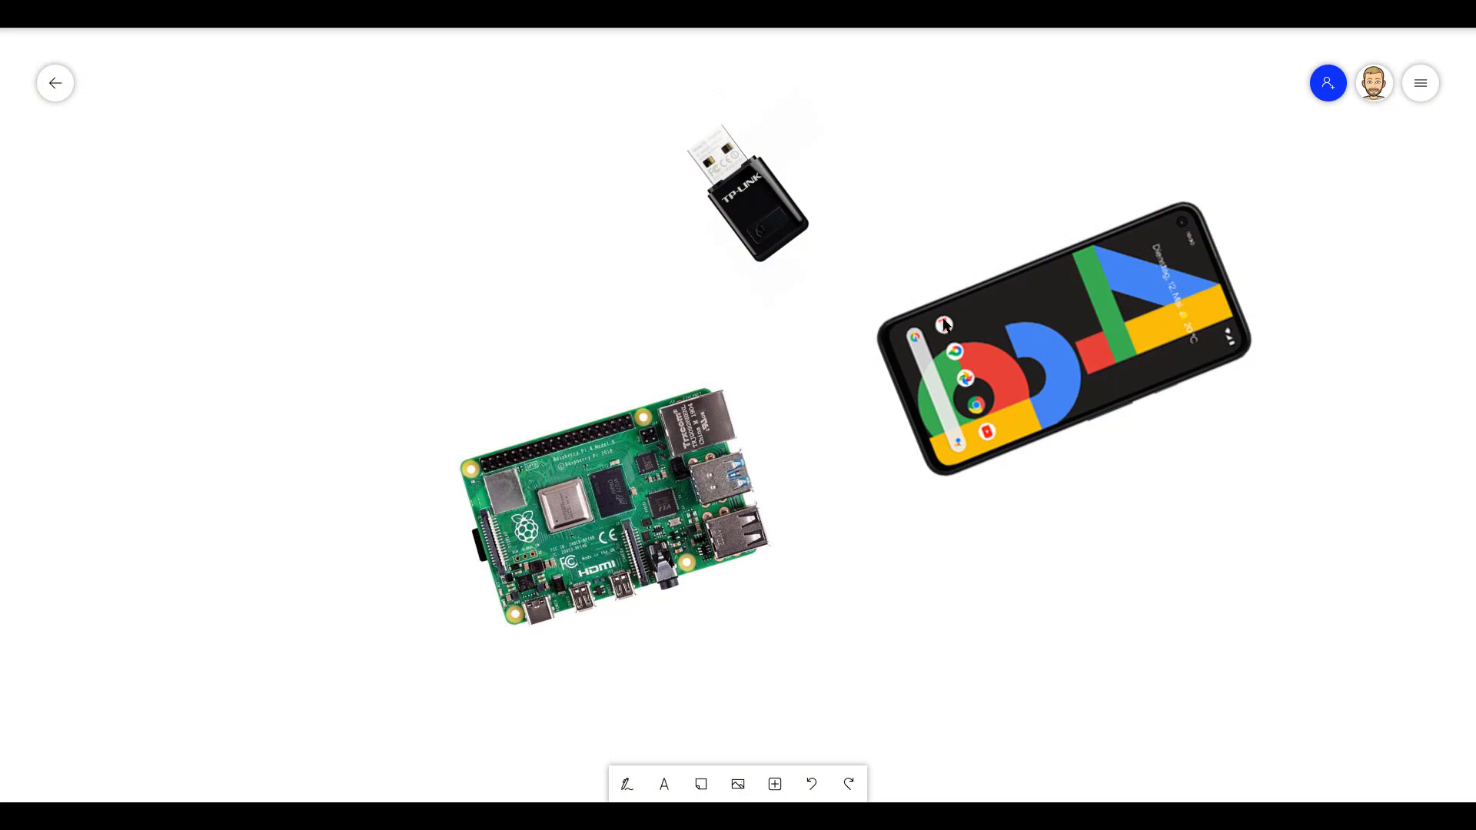
# Draw a pen line on the whiteboard from the phone to the Pi's USB port.
pyautogui.click(627, 785)
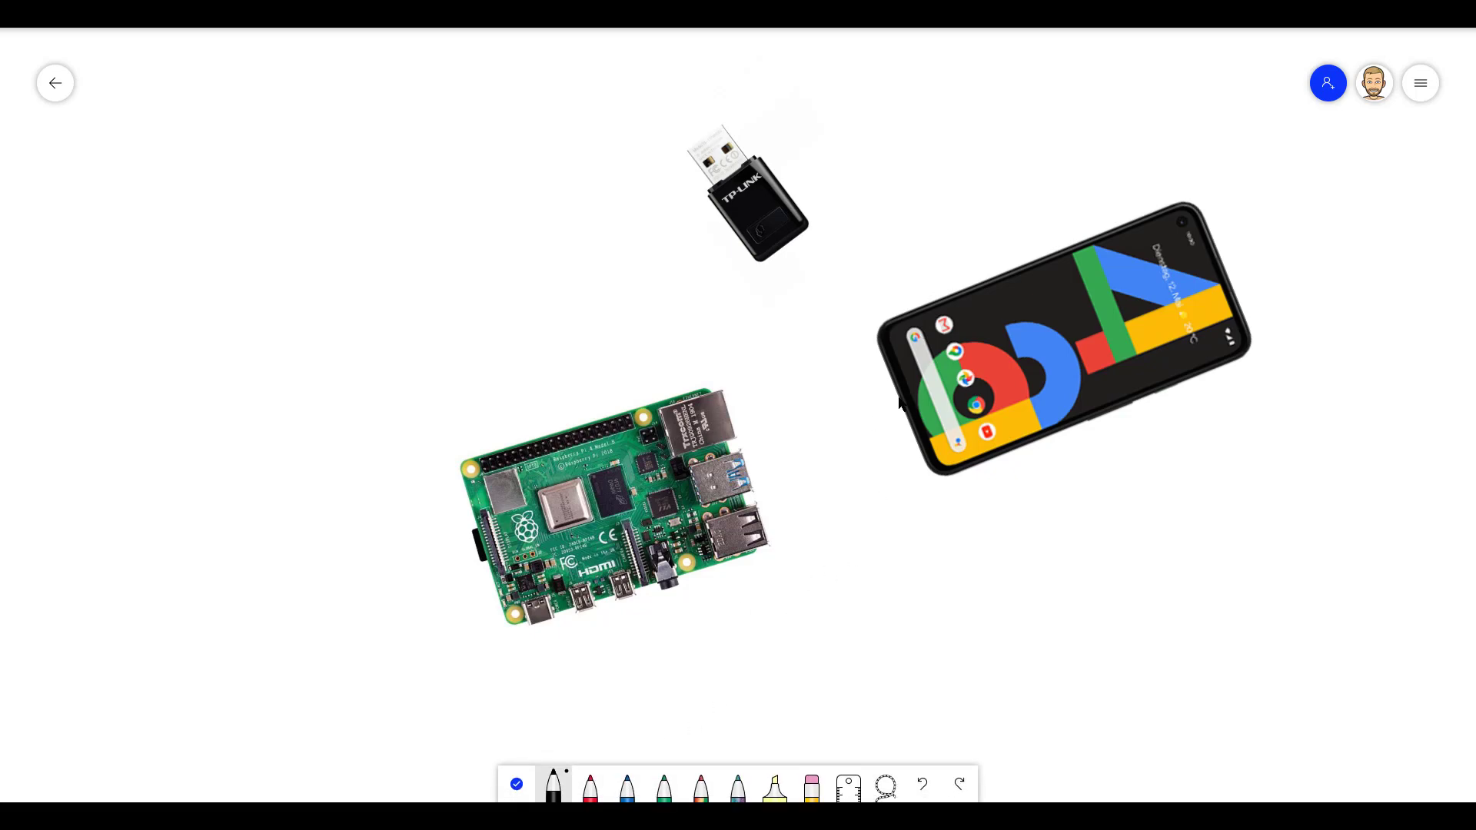
pyautogui.moveTo(898, 398); pyautogui.dragTo(761, 521)
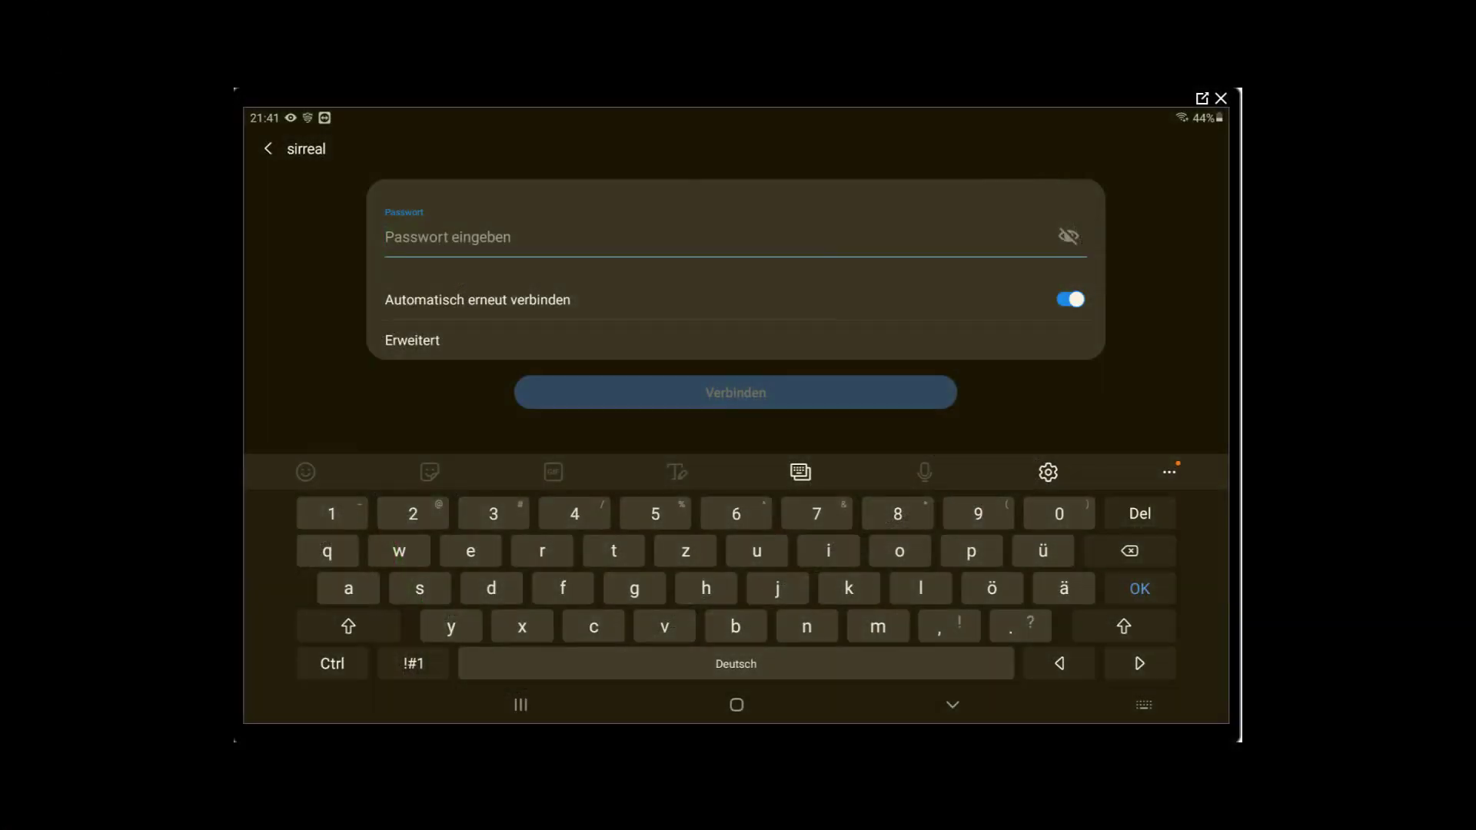
# Enter the sirreal network password on the tablet and connect.
pyautogui.write('12345678')
pyautogui.click(735, 392)
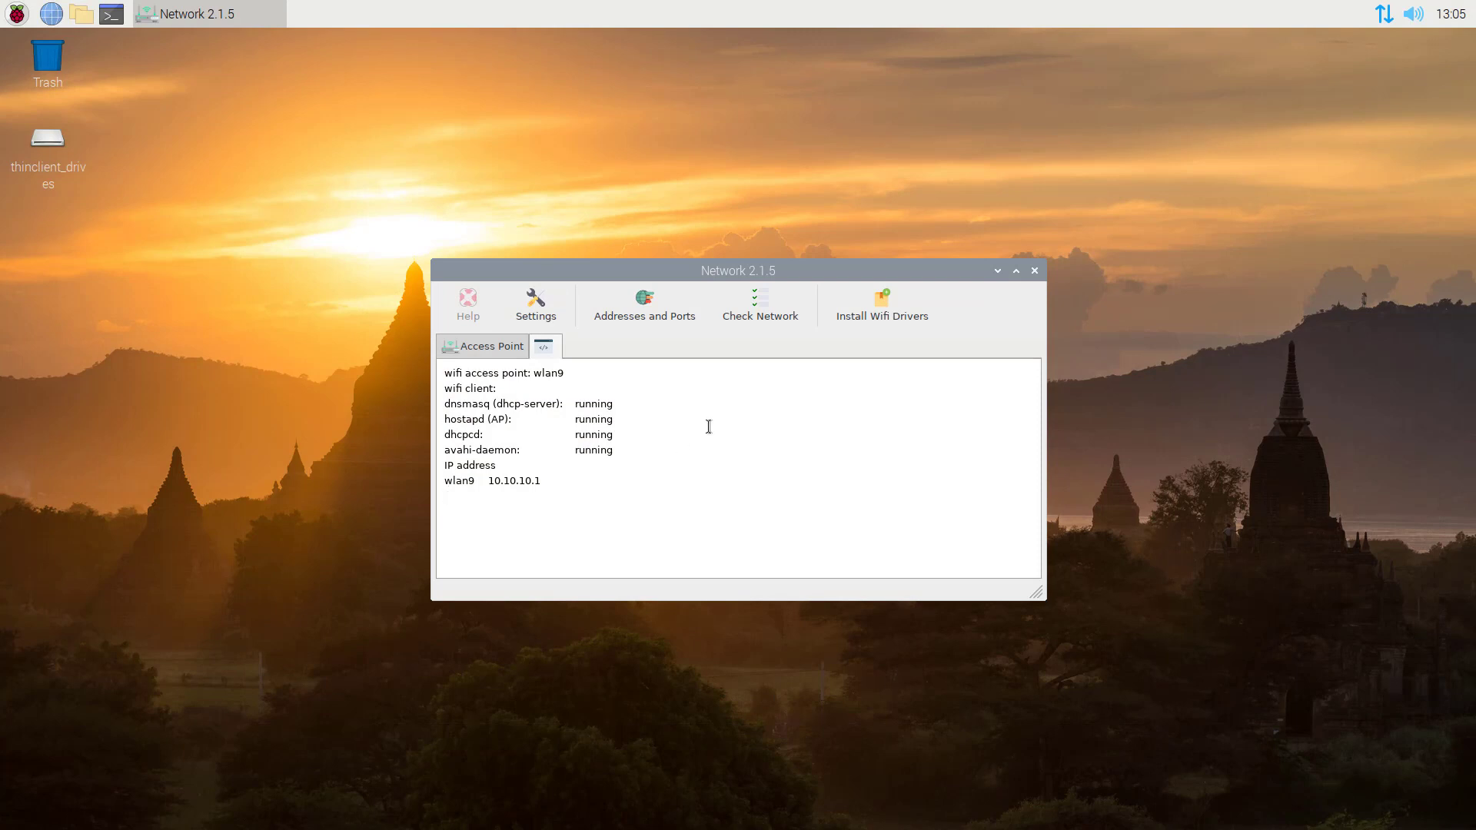
# Rerun Check Network to see the new usb0 addresses, then return to the Access Point tab.
pyautogui.click(760, 302)
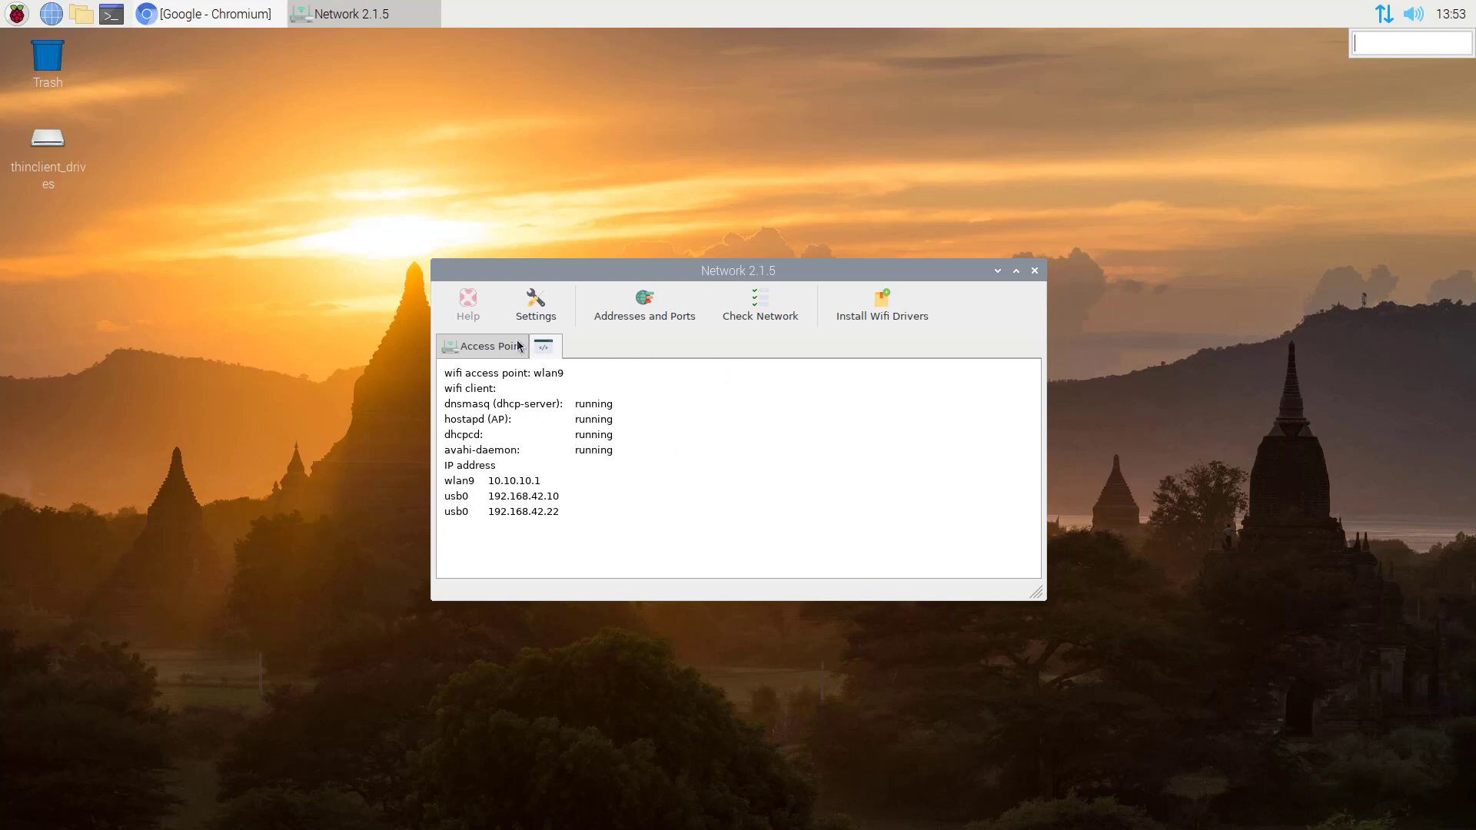
pyautogui.click(493, 347)
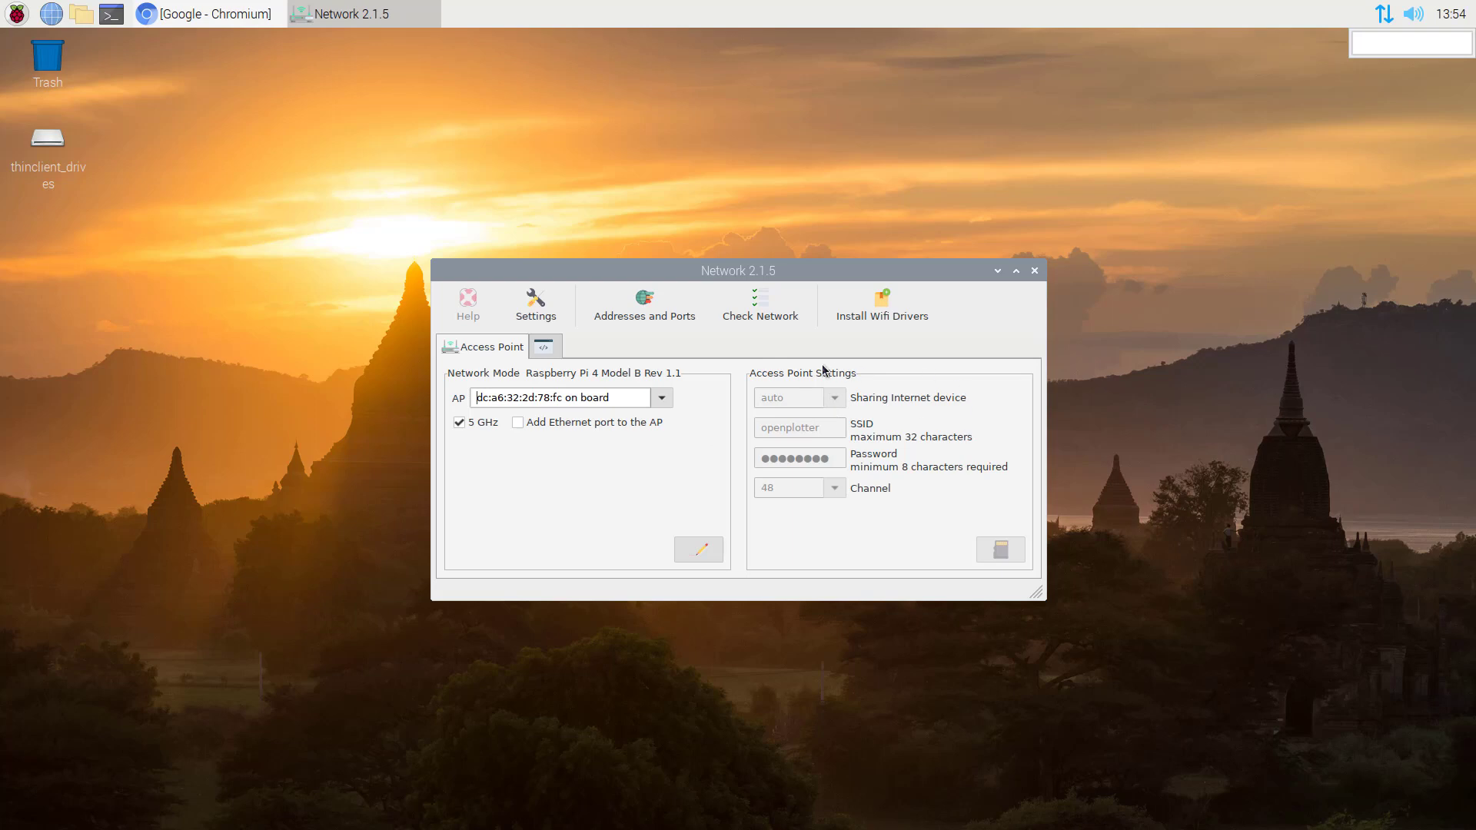
# Unlock the access point settings and keep 'auto' as the internet sharing device.
pyautogui.click(697, 550)
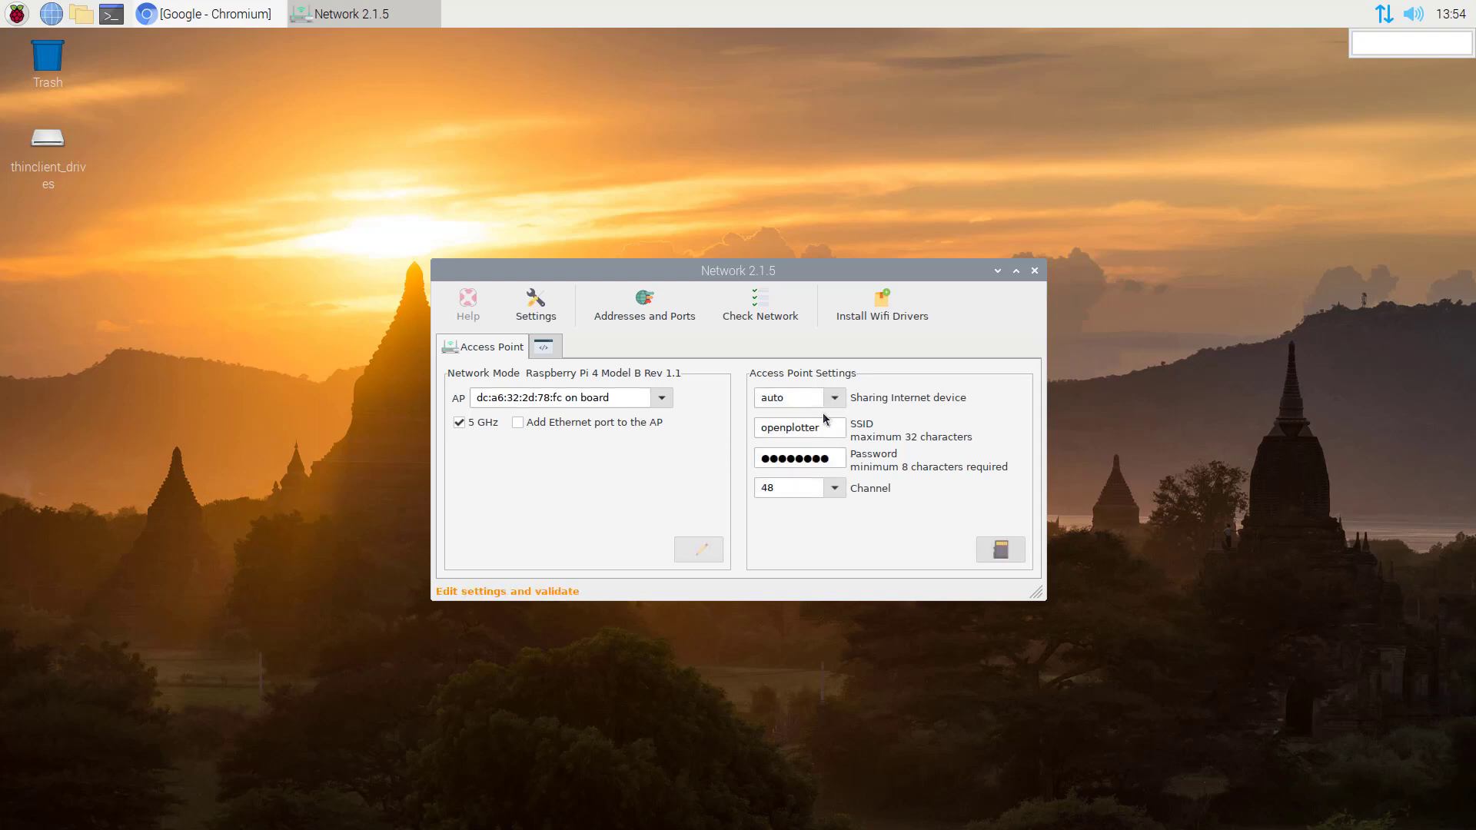
pyautogui.click(835, 399)
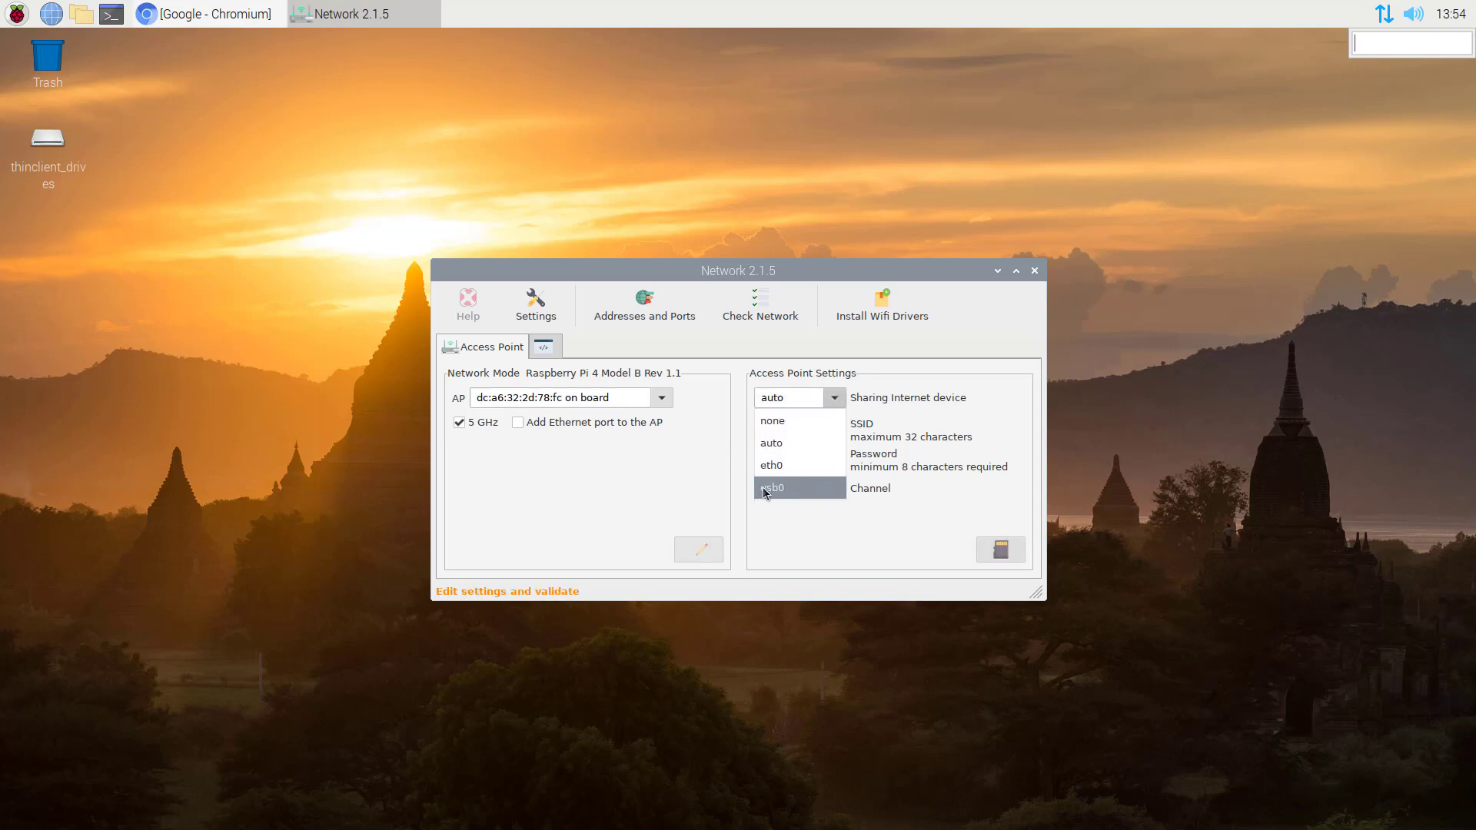
pyautogui.click(784, 450)
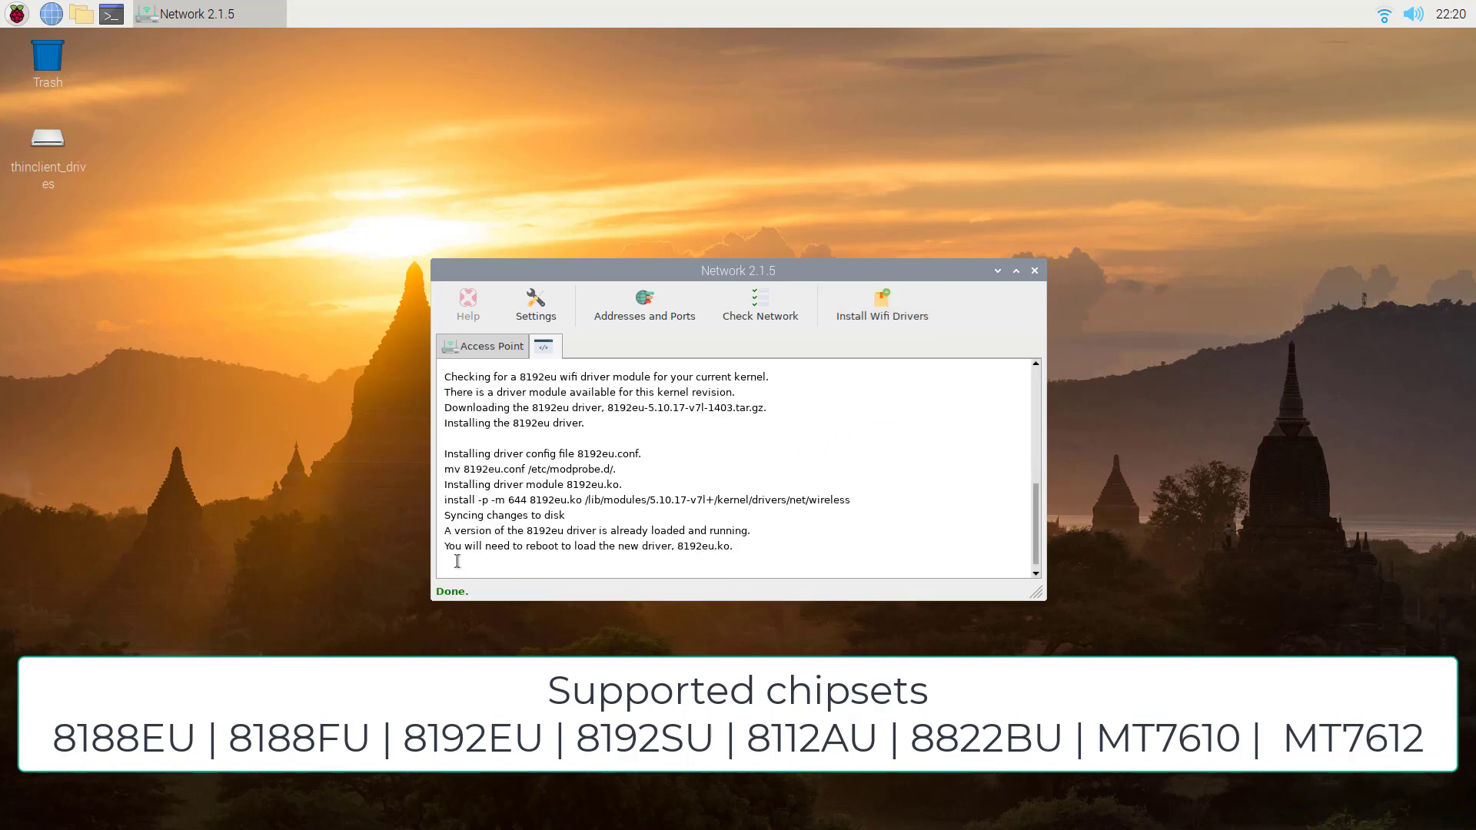
# Check network status and highlight wlan0's IP address 192.168.0.25.
pyautogui.click(759, 312)
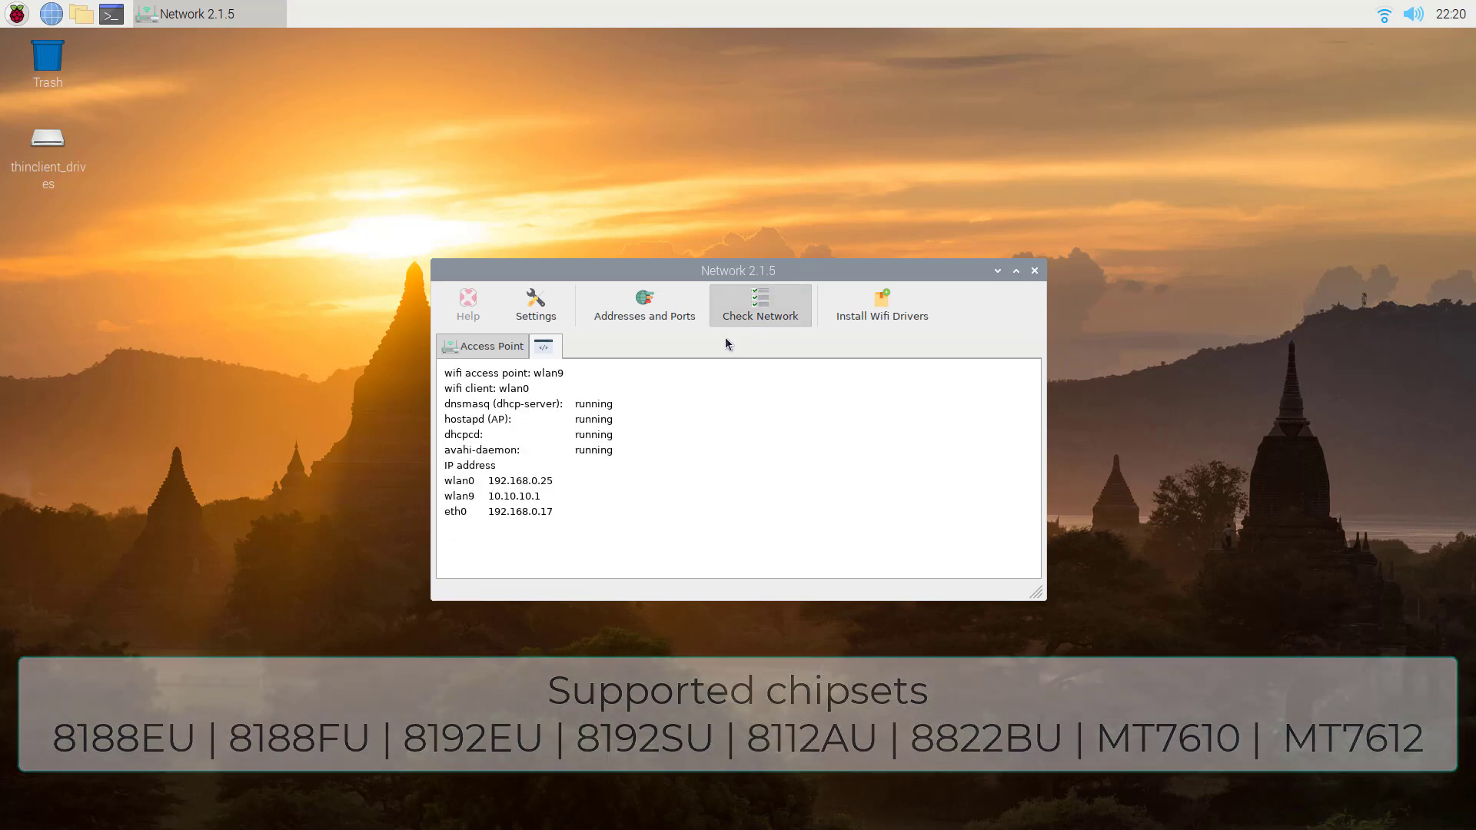
pyautogui.moveTo(490, 480); pyautogui.dragTo(560, 481)
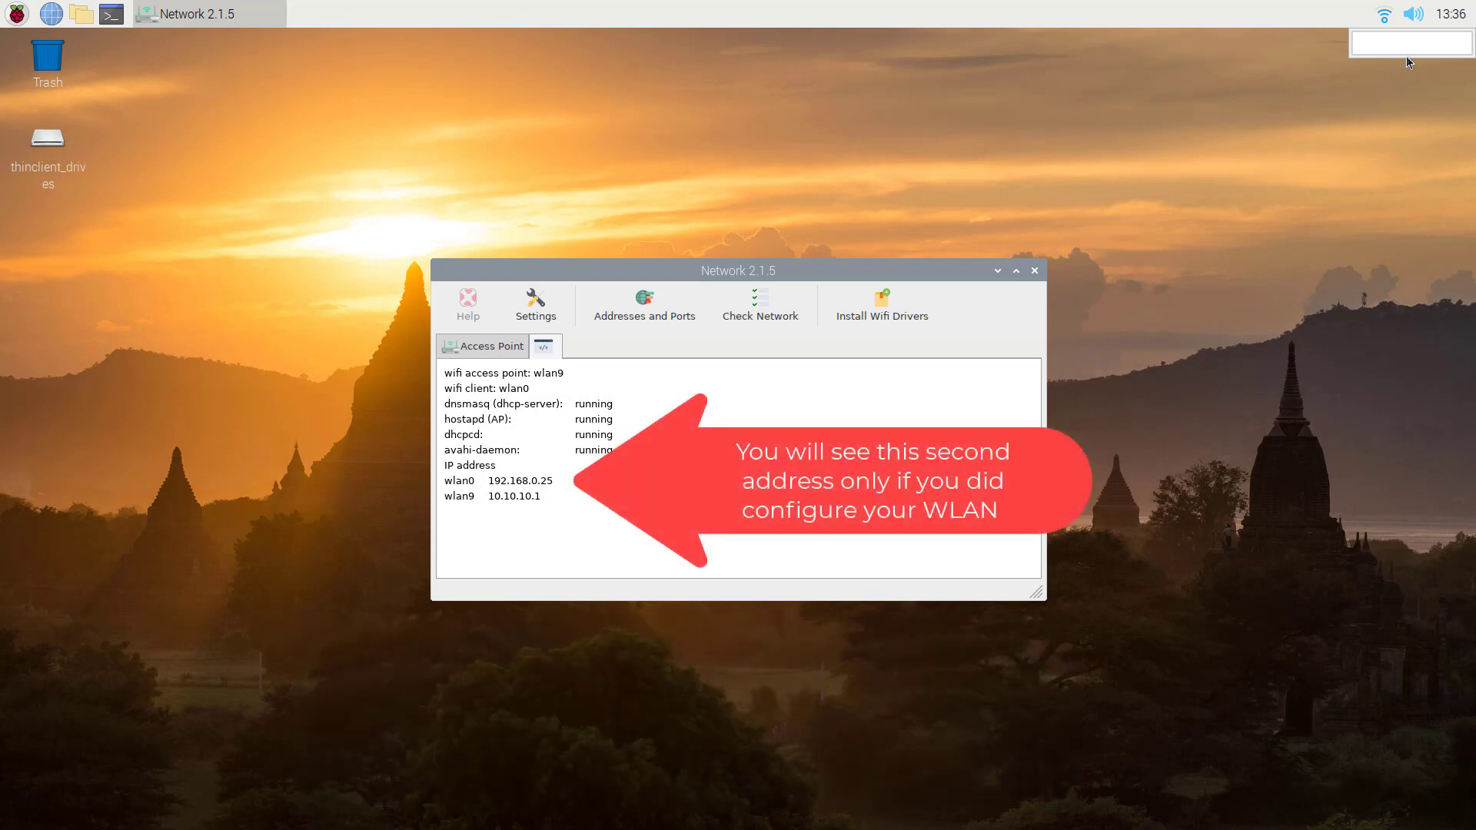
# Confirm the Pi is connected to M+S_WLAN Wi-Fi, then launch Chromium.
pyautogui.click(1381, 21)
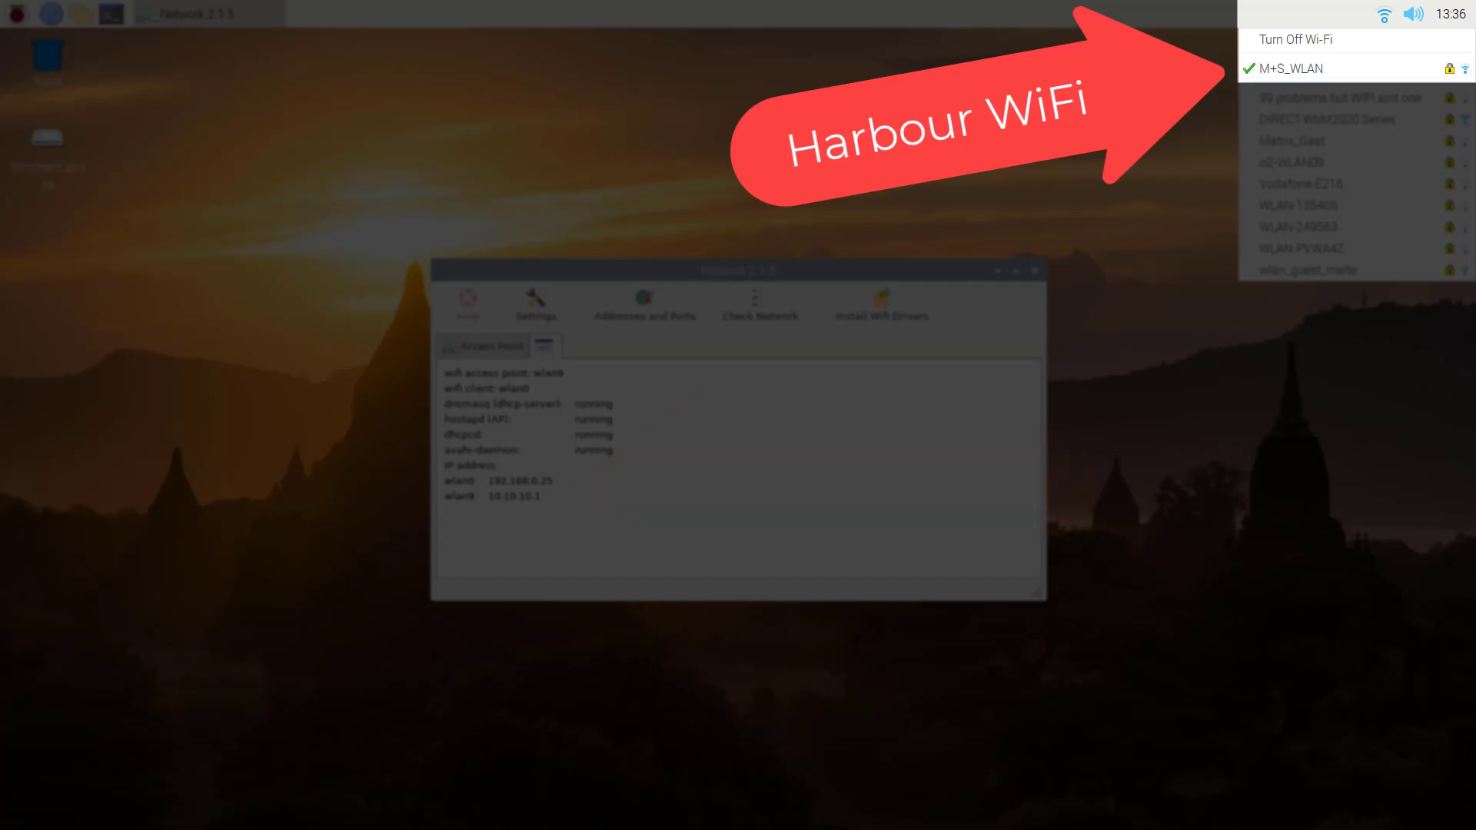
pyautogui.click(497, 64)
pyautogui.click(51, 13)
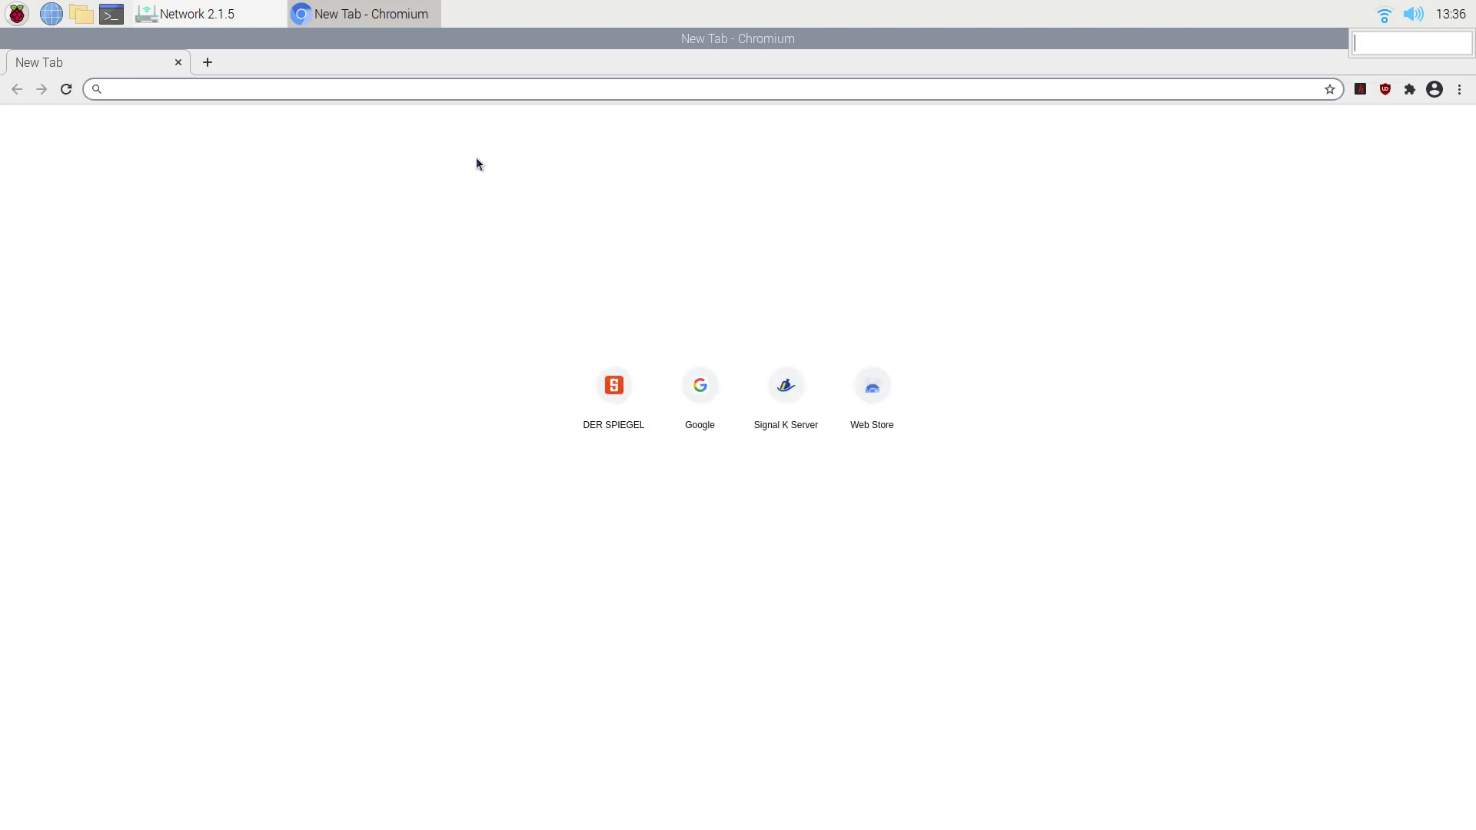
pyautogui.write('www.goog')
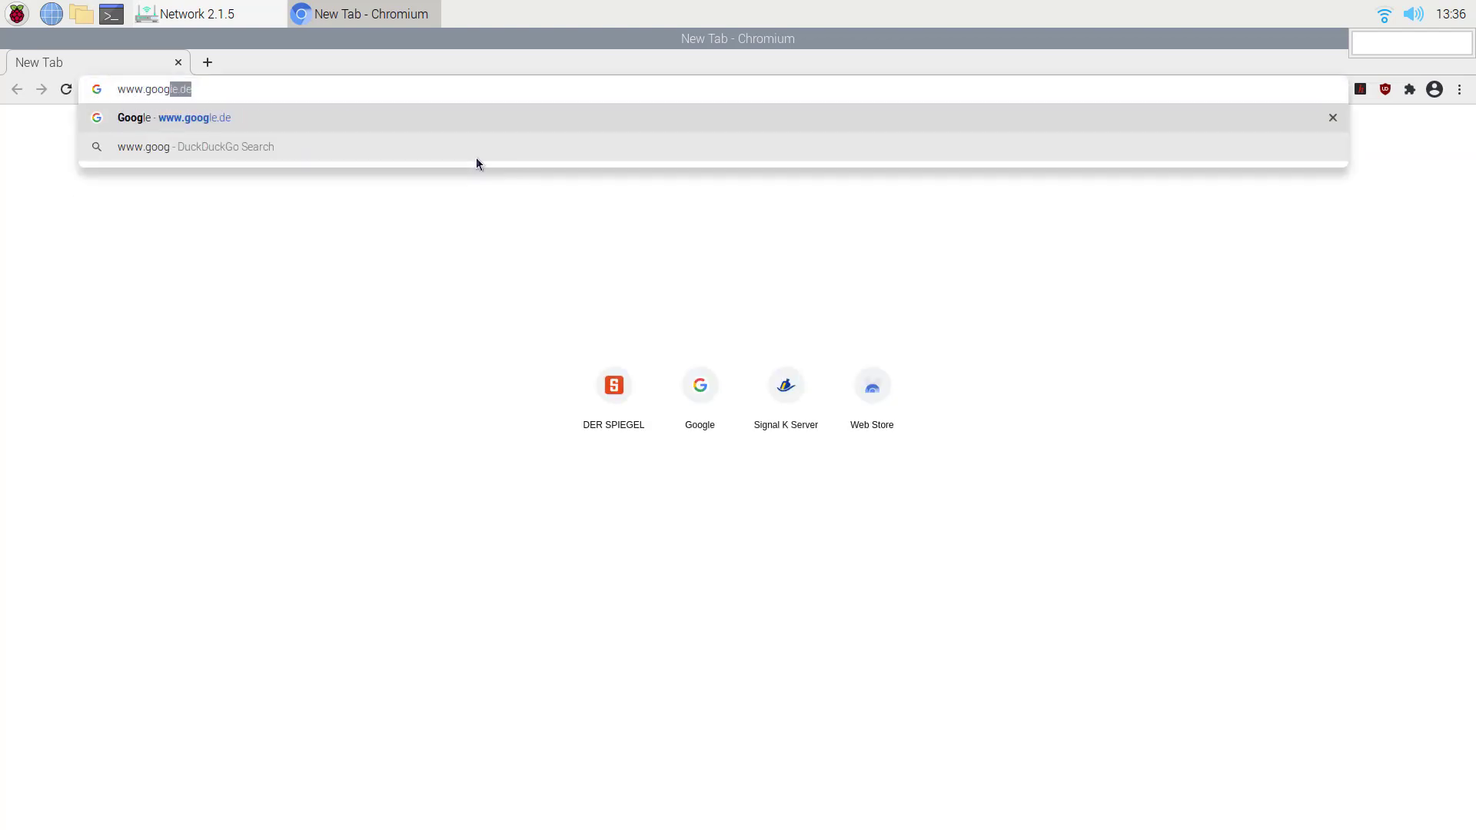
pyautogui.press('Return')
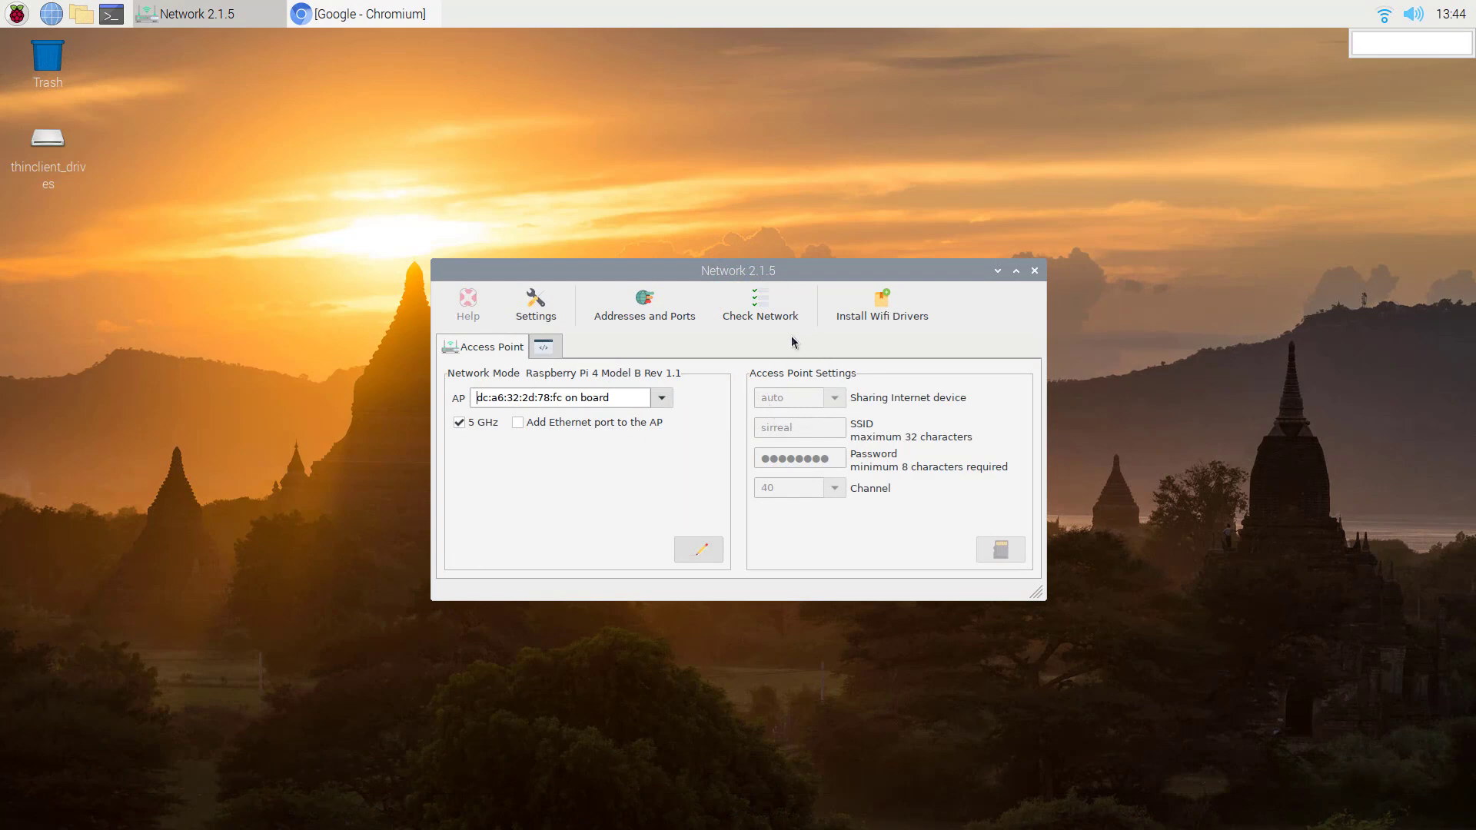
# Begin editing the sirreal access point settings with the pencil button.
pyautogui.click(699, 551)
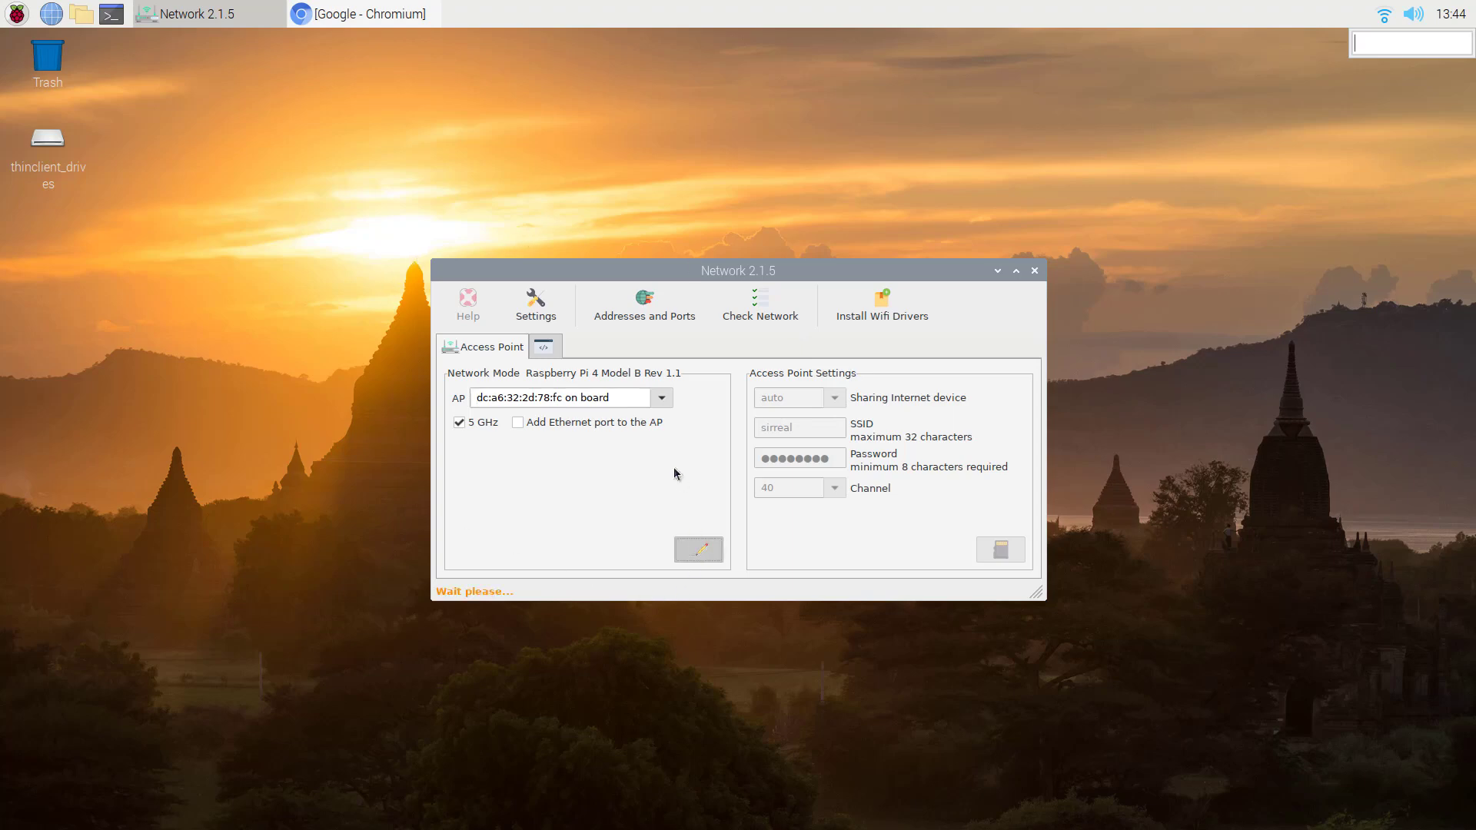